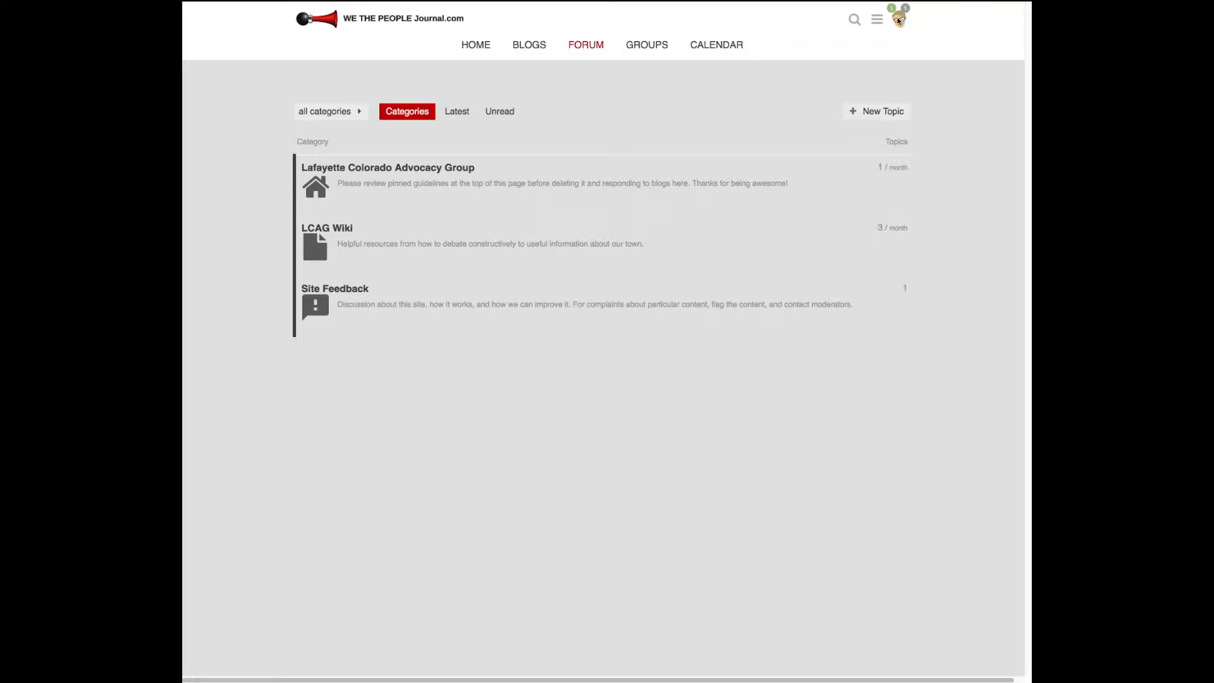
# - Open the admin's "hey buddy" message from the account notifications, read it, and return to the forum's category list
pyautogui.click(898, 20)
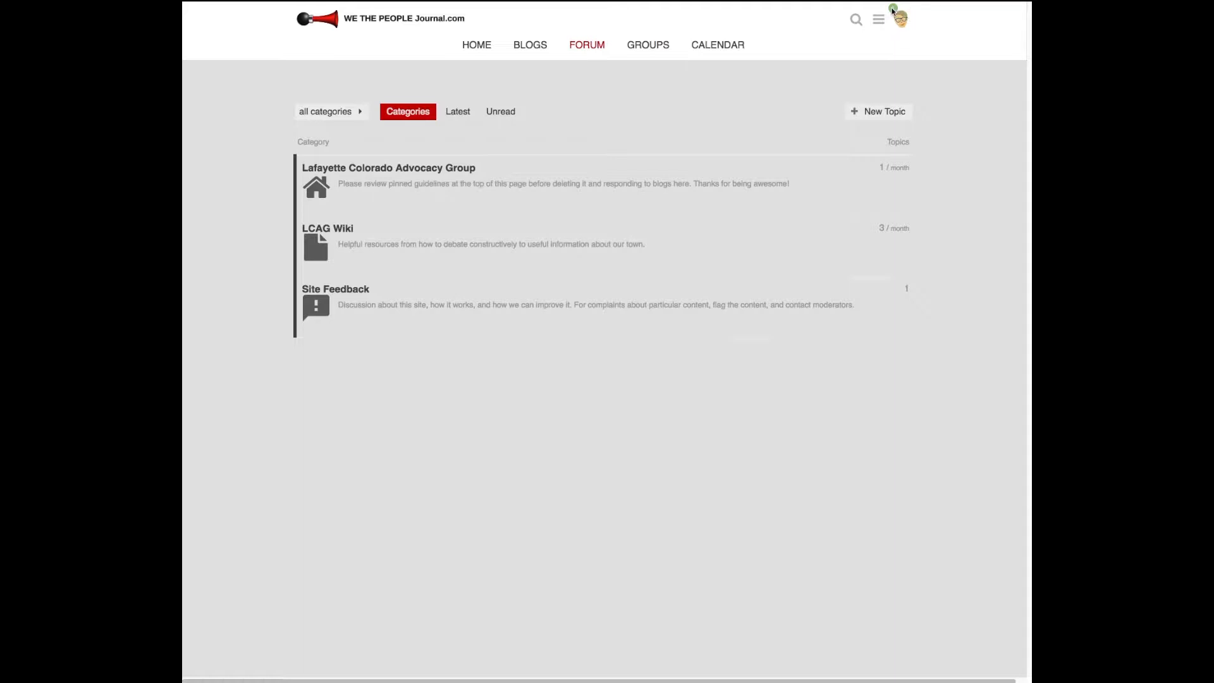
pyautogui.click(901, 20)
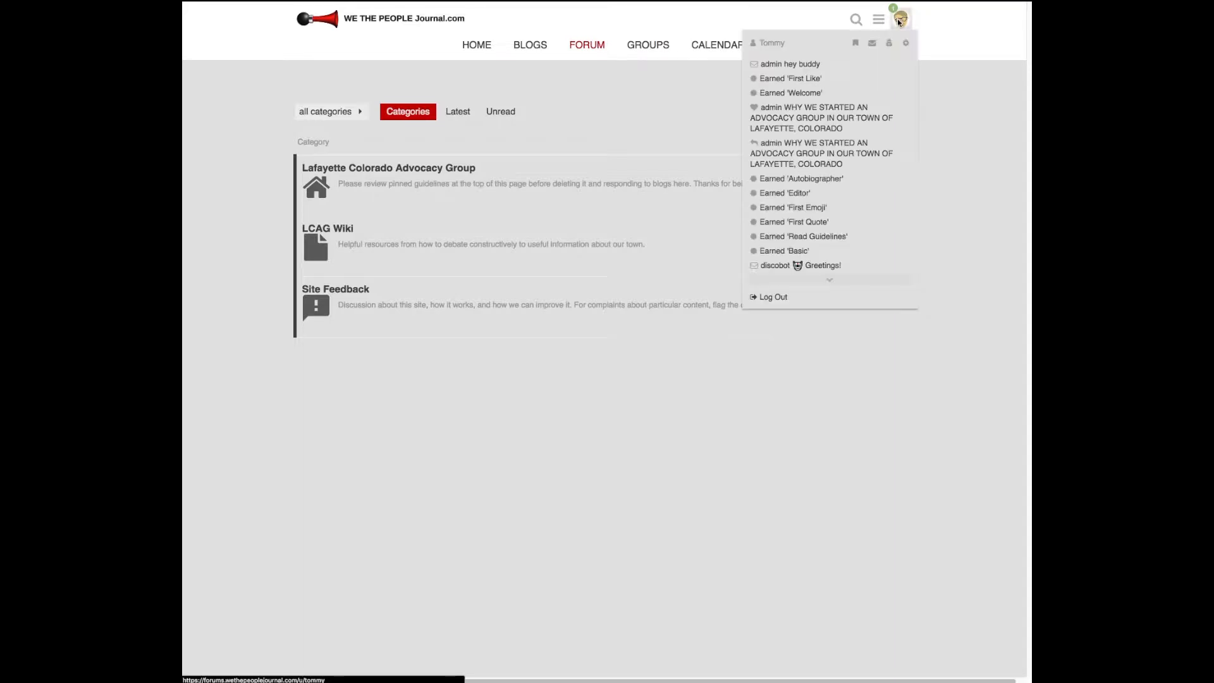
pyautogui.click(797, 64)
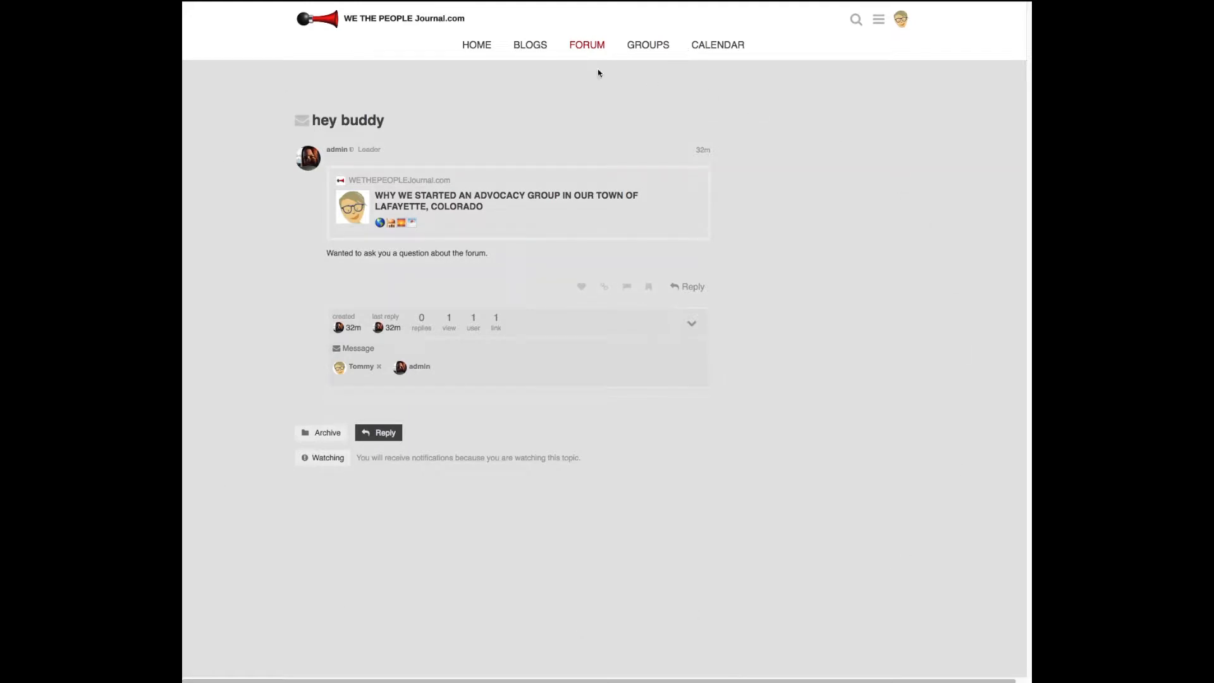
pyautogui.click(401, 20)
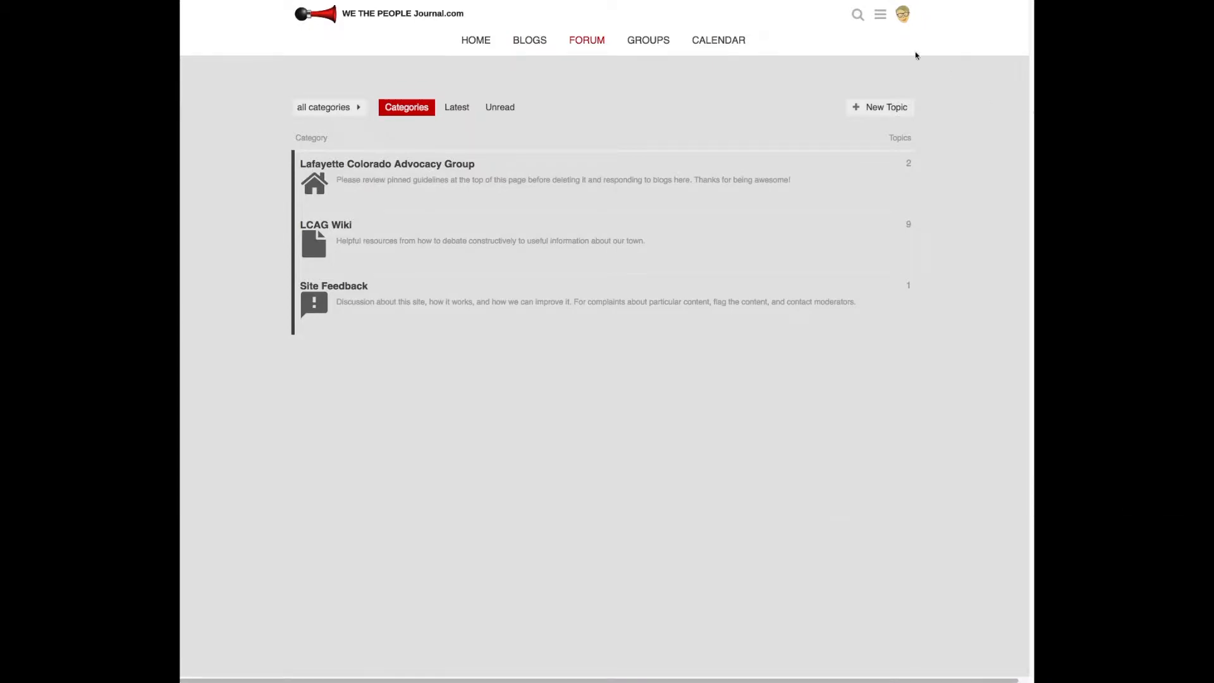
# - Review the account's profile activity, including its topics, replies, likes given, bookmarks and solved posts
pyautogui.click(903, 15)
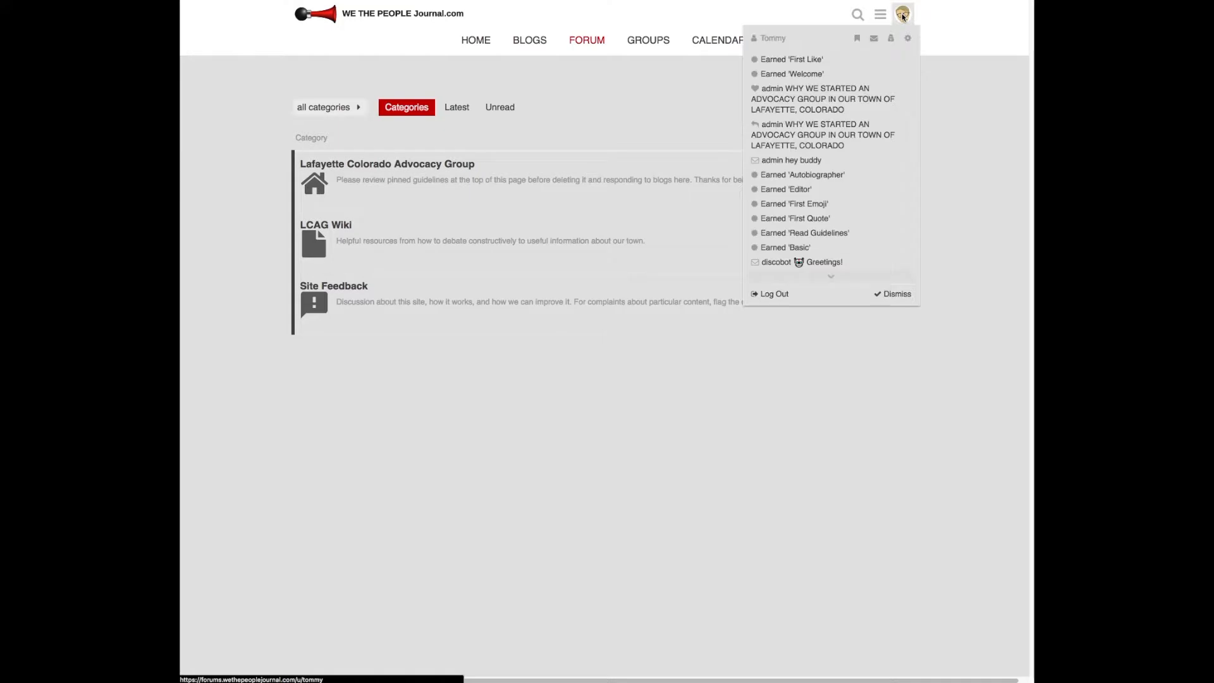
pyautogui.click(766, 42)
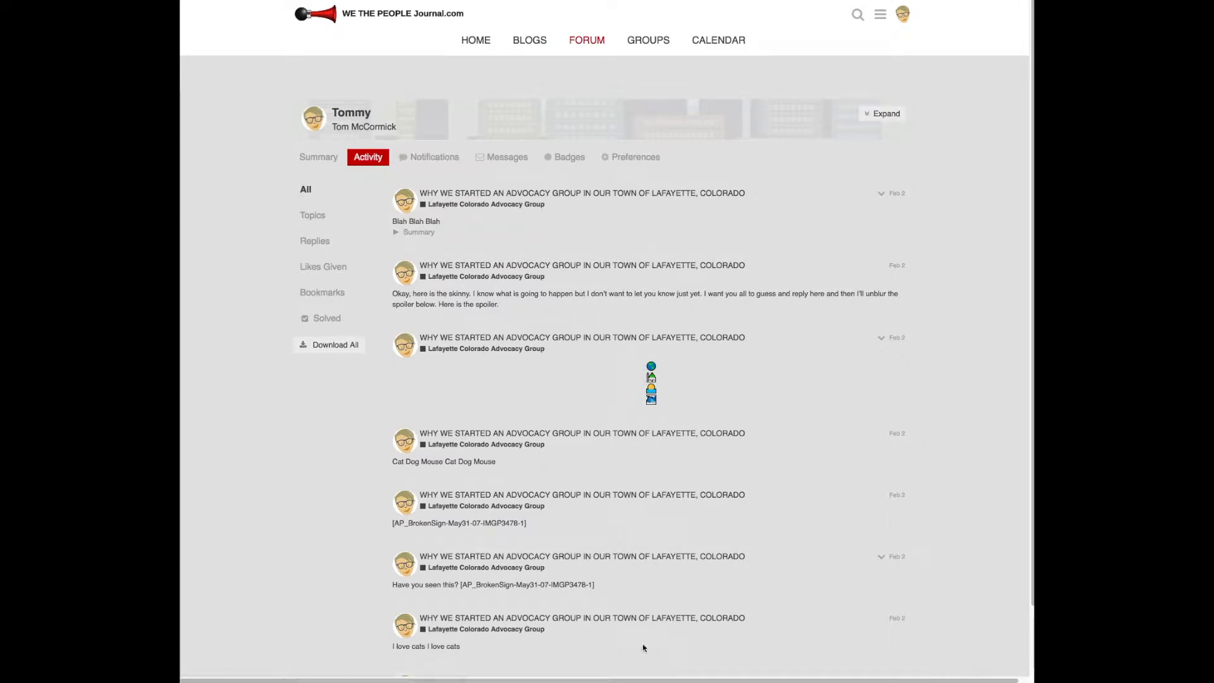
pyautogui.moveTo(1032, 120)
pyautogui.mouseDown()
pyautogui.moveTo(1025, 230)
pyautogui.moveTo(1028, 123)
pyautogui.mouseUp()
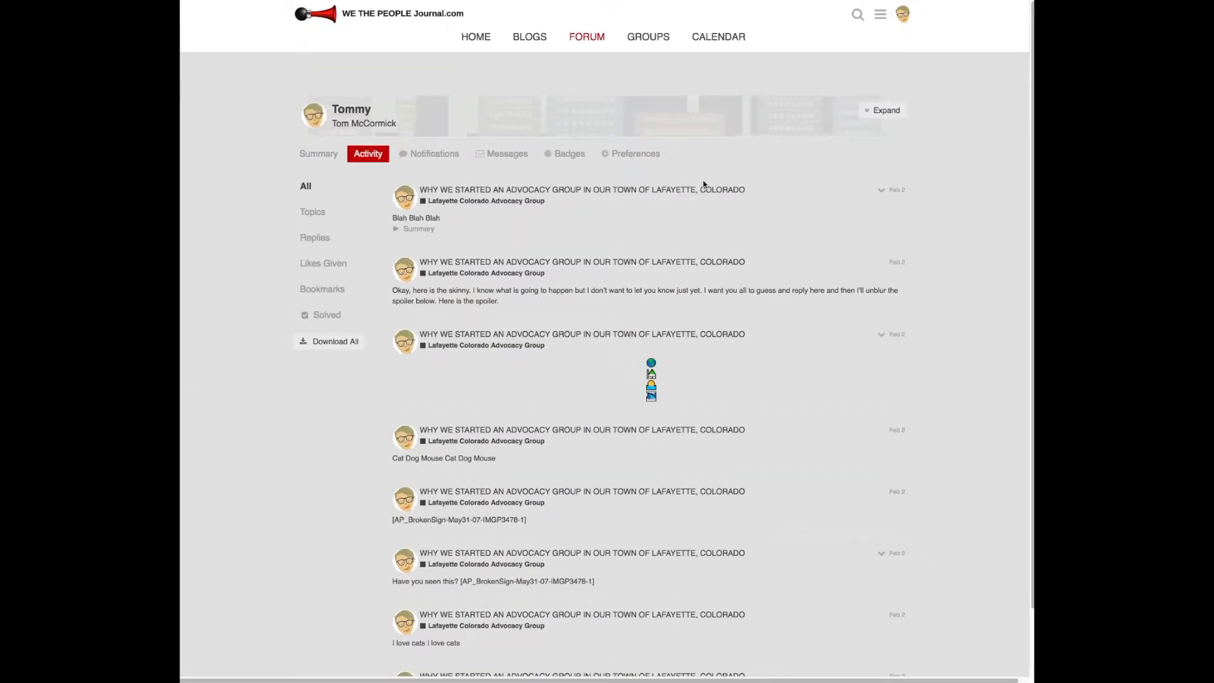
pyautogui.click(320, 213)
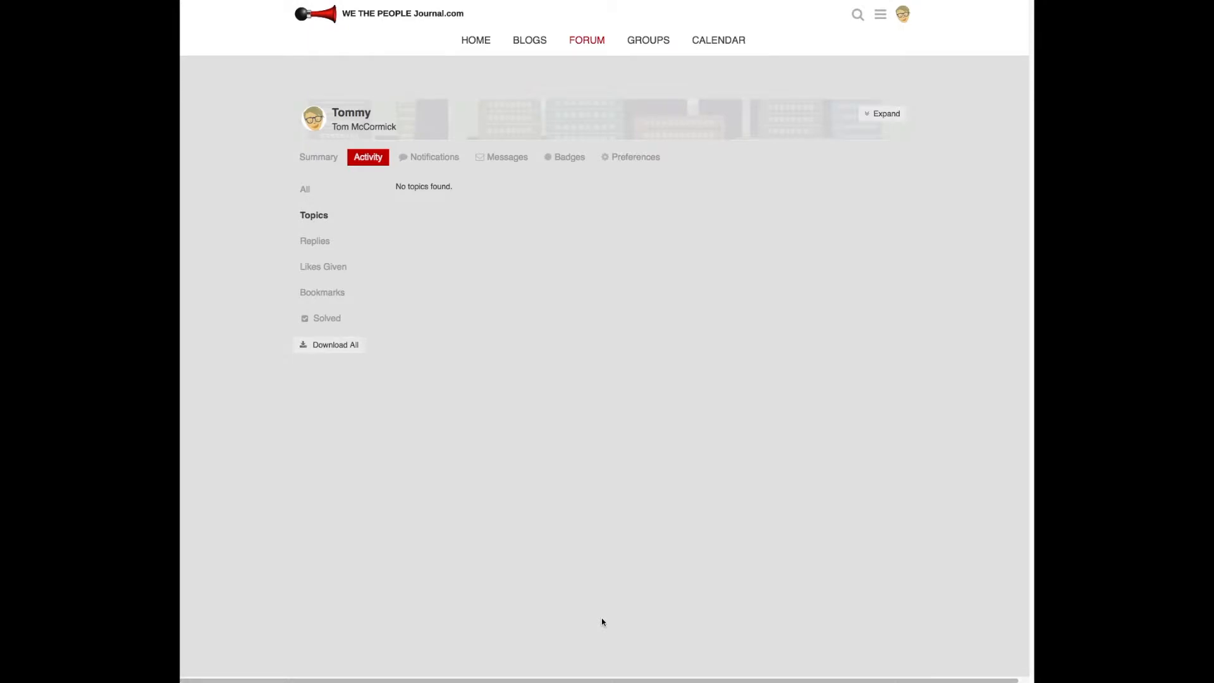
pyautogui.click(315, 241)
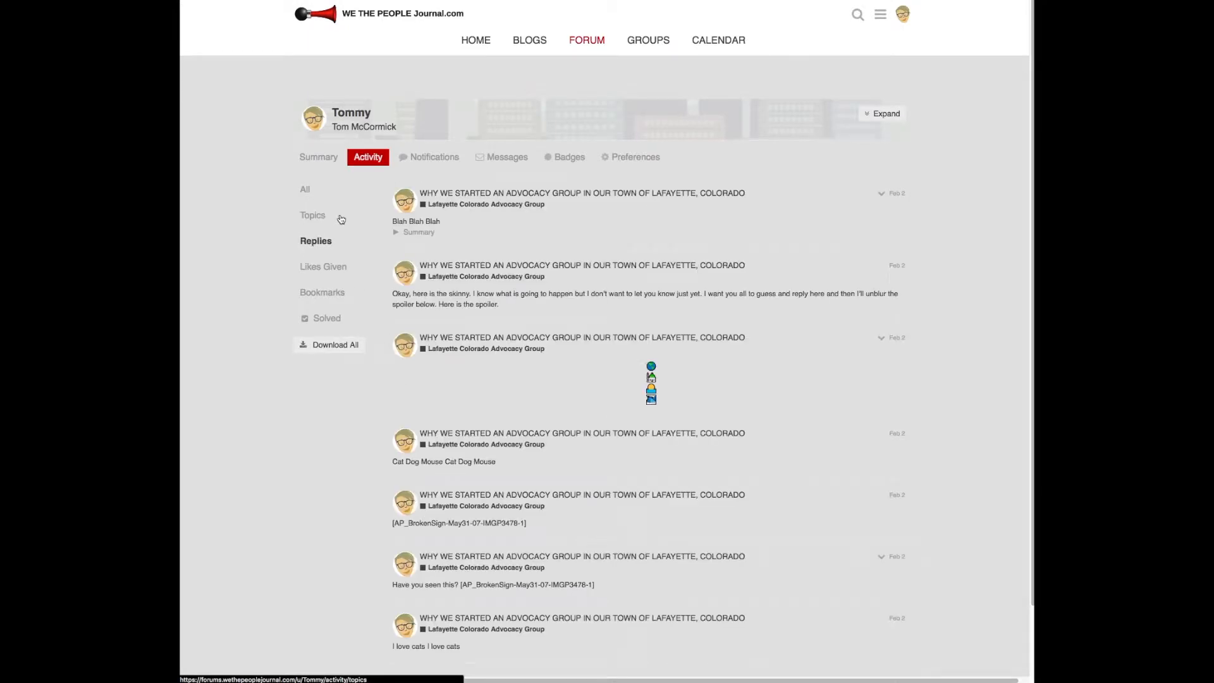
pyautogui.click(329, 270)
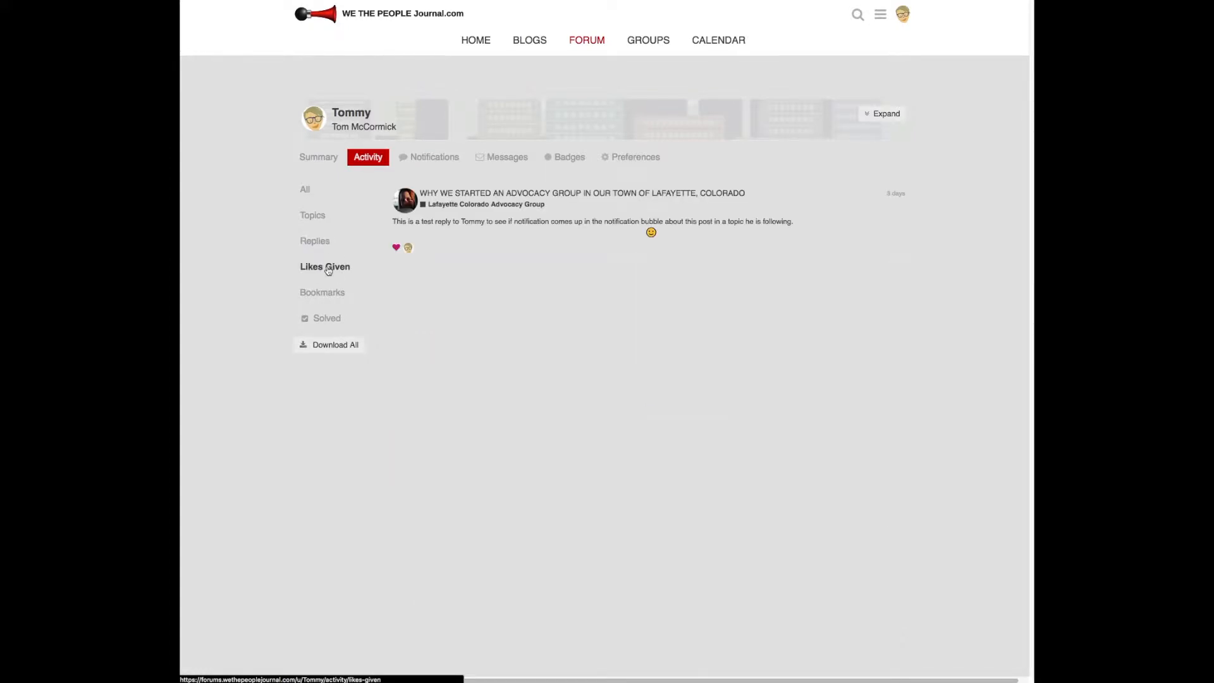
pyautogui.click(328, 296)
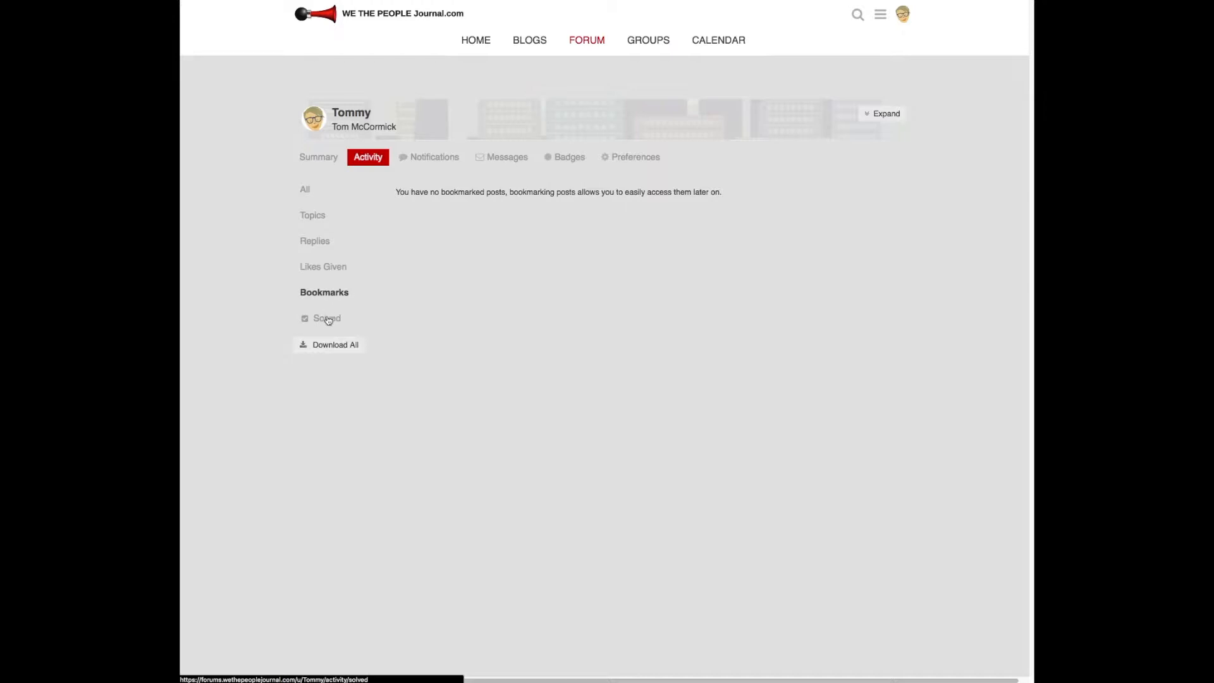
pyautogui.click(328, 320)
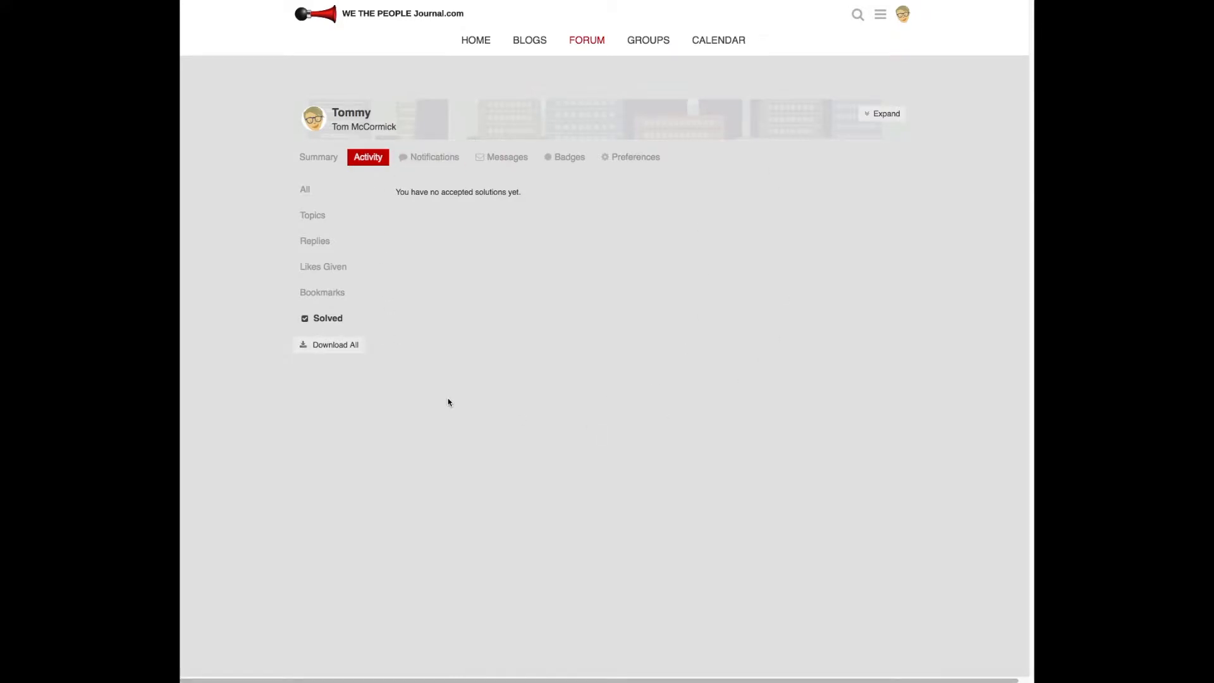
# - Request a download of all the account's posts and decline the confirmation
pyautogui.click(329, 345)
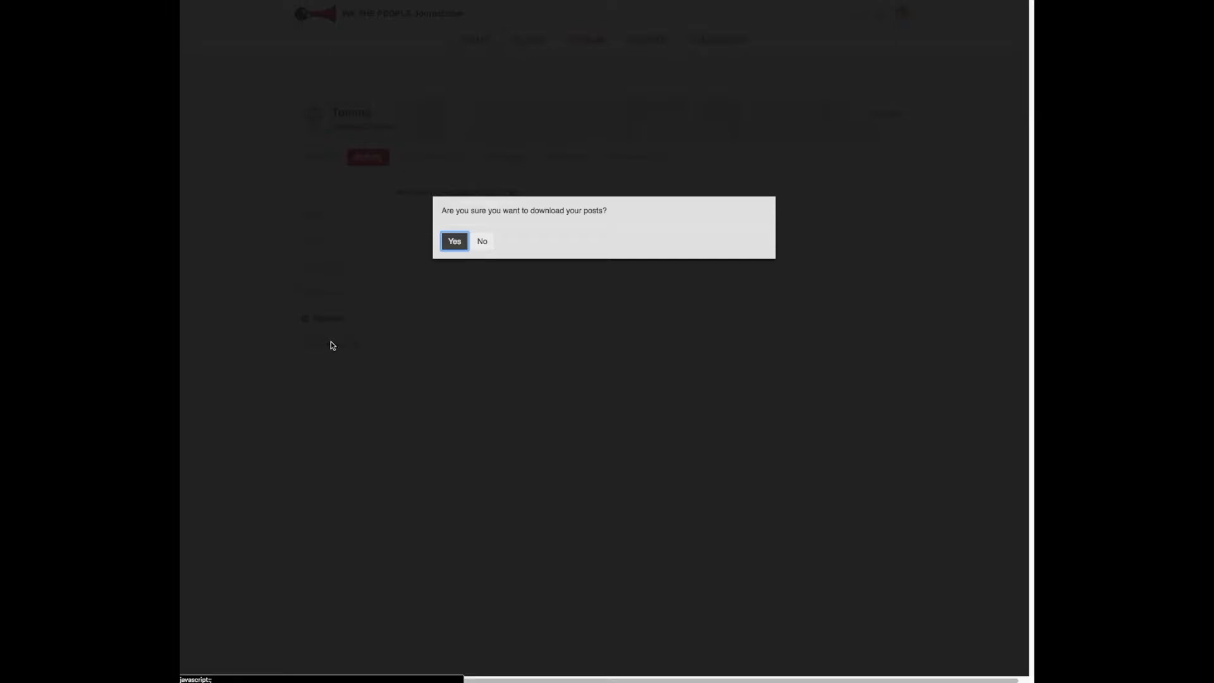
pyautogui.click(484, 242)
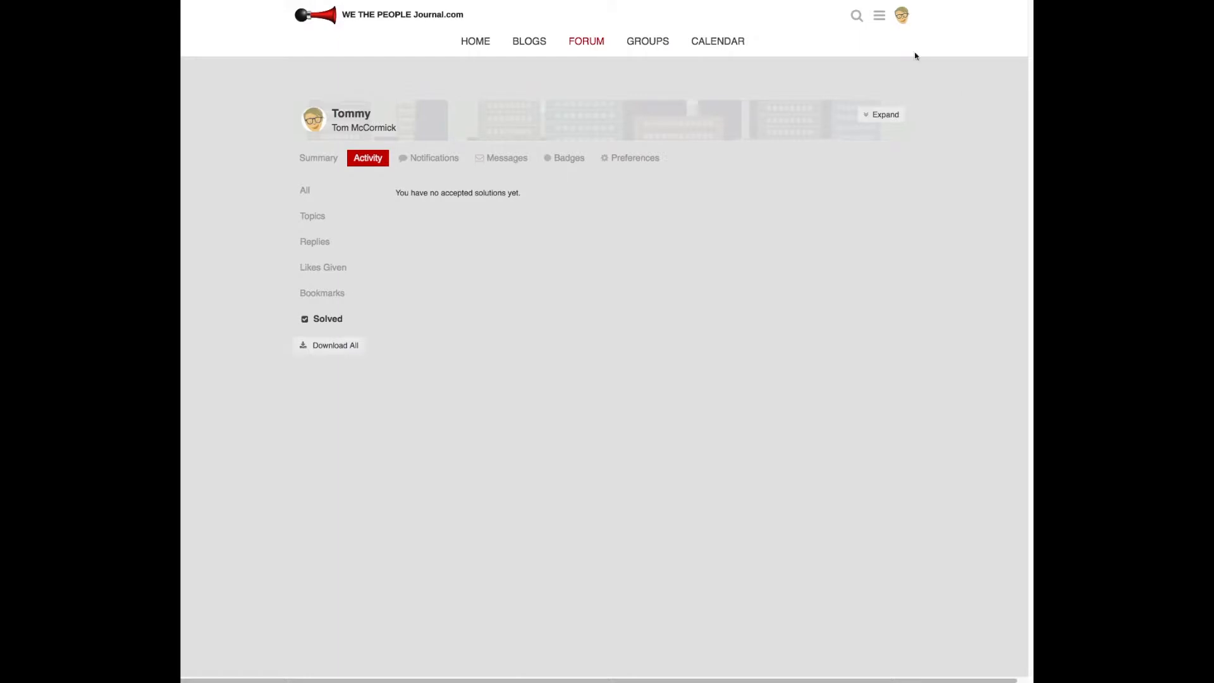
# - Review the profile's notifications, including all entries, responses, likes received, mentions and edits
pyautogui.click(901, 16)
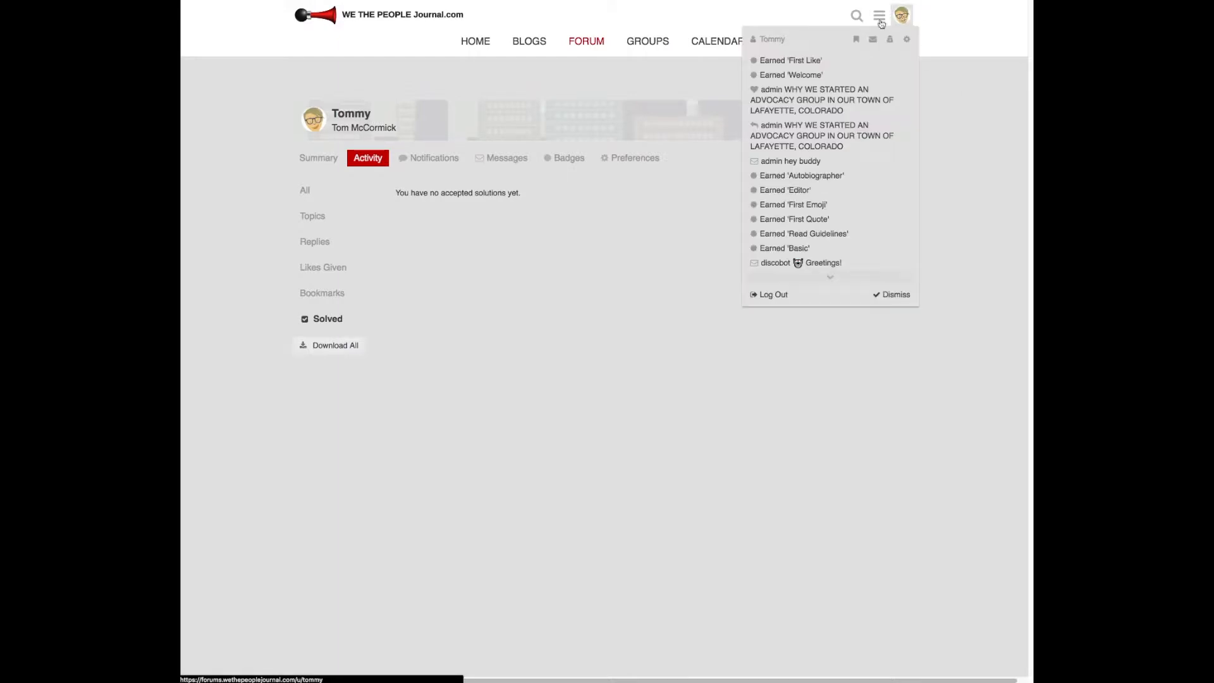
pyautogui.click(585, 293)
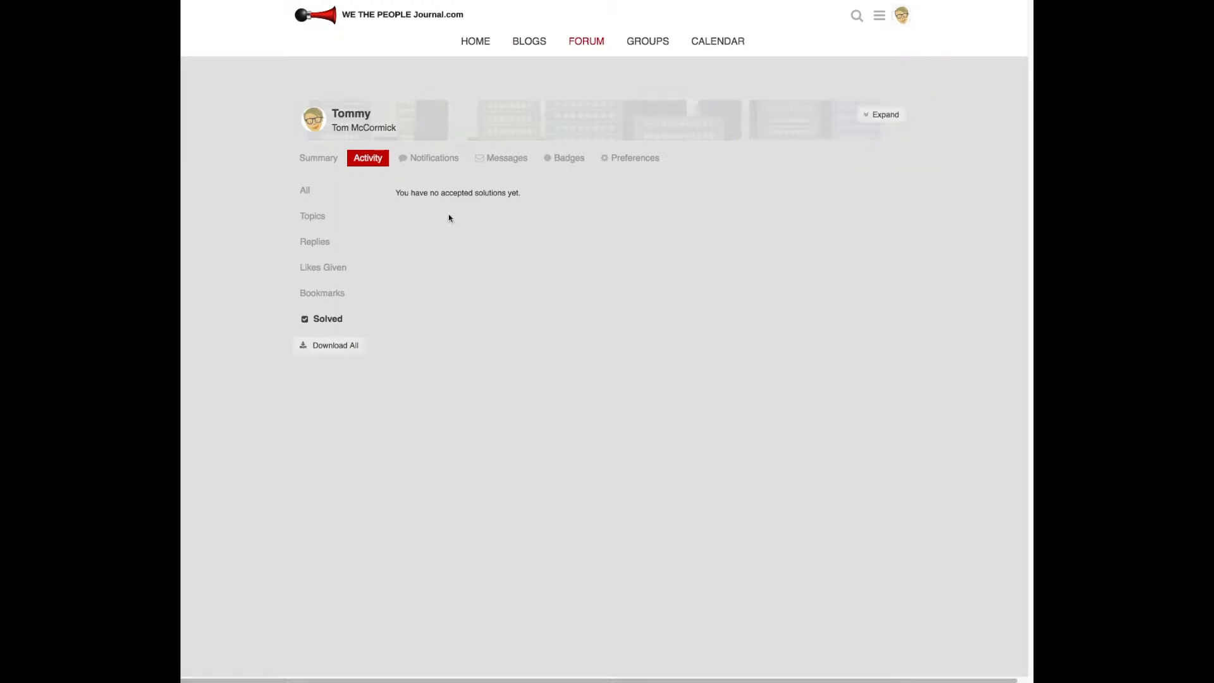
pyautogui.click(444, 162)
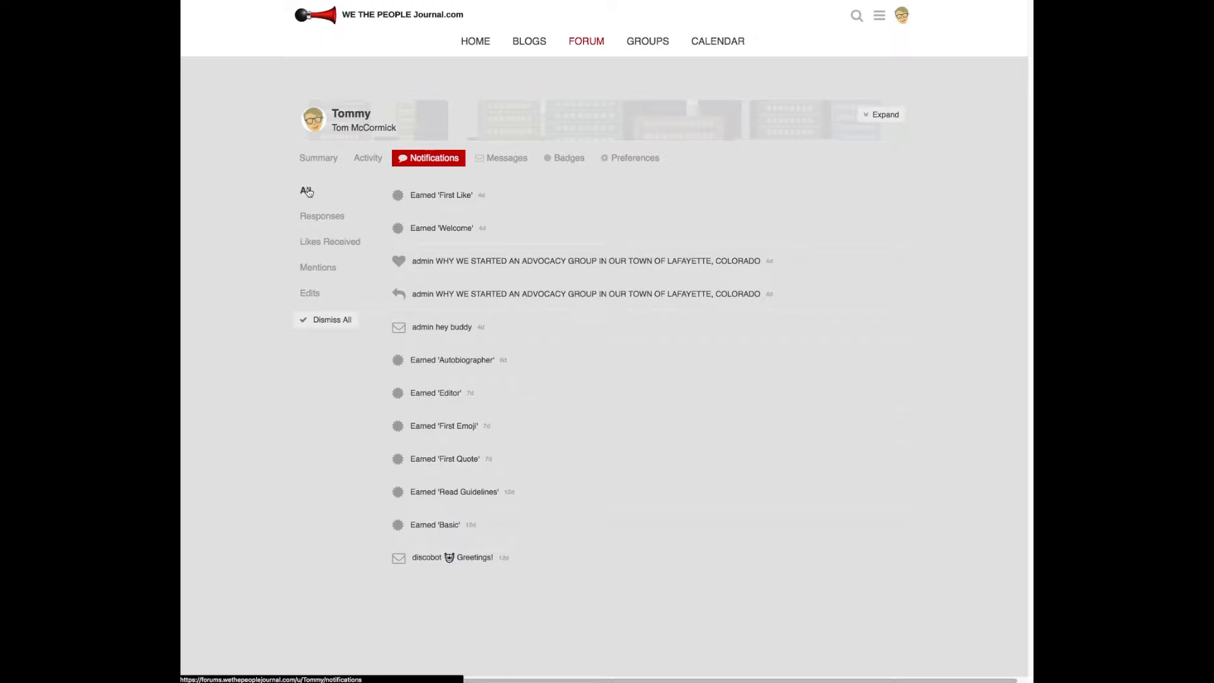
pyautogui.click(312, 218)
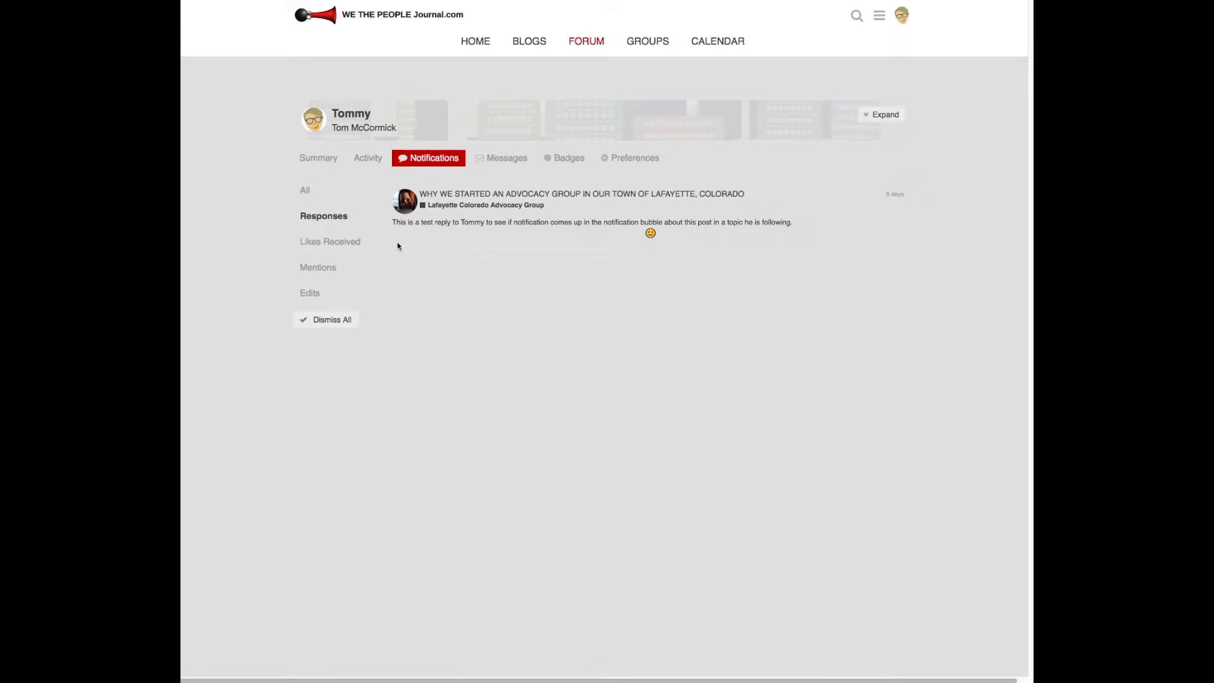
pyautogui.click(324, 251)
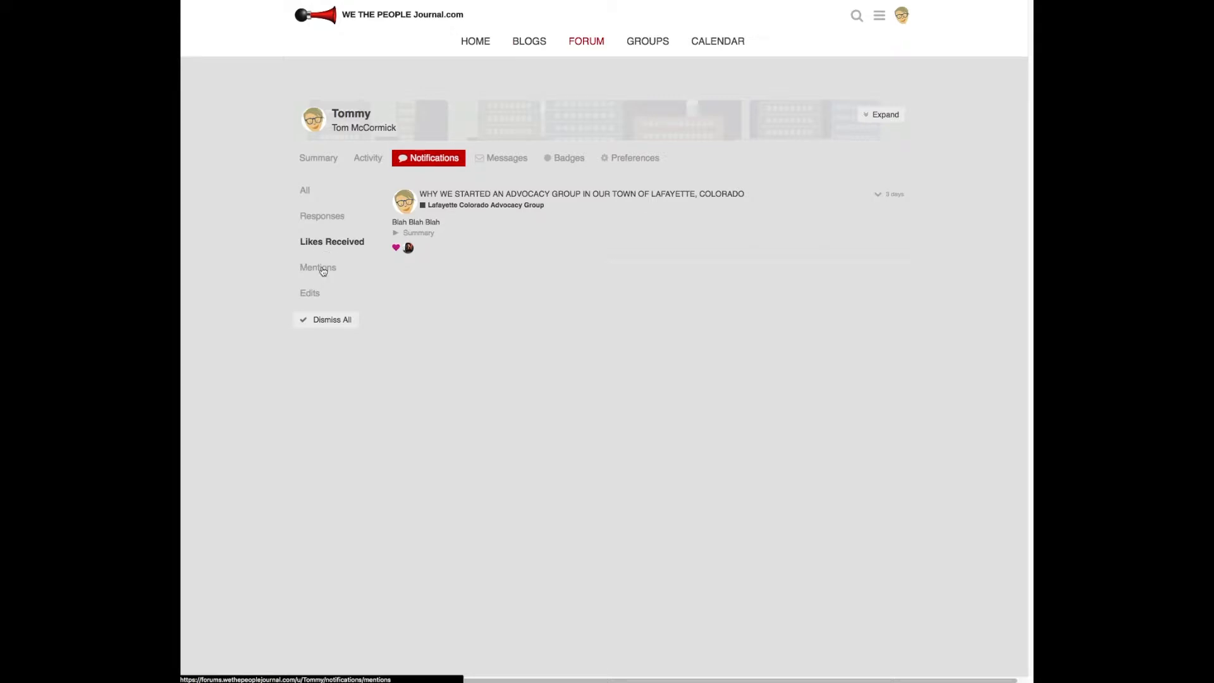
pyautogui.click(323, 271)
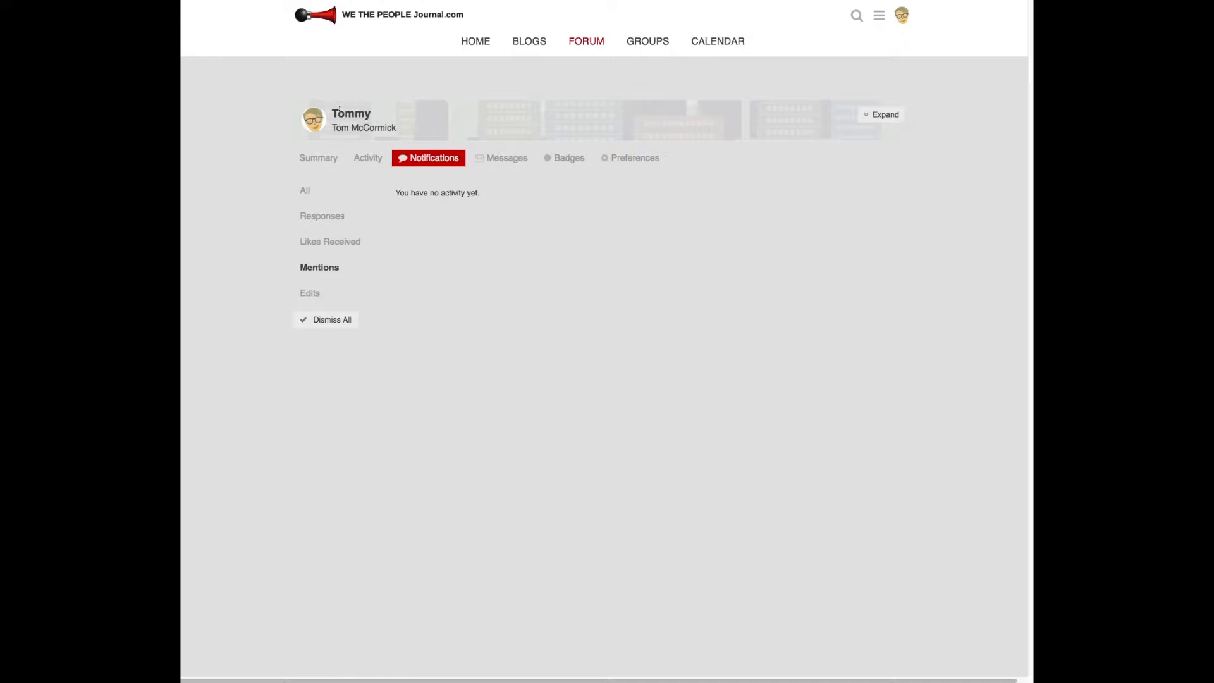
pyautogui.click(311, 293)
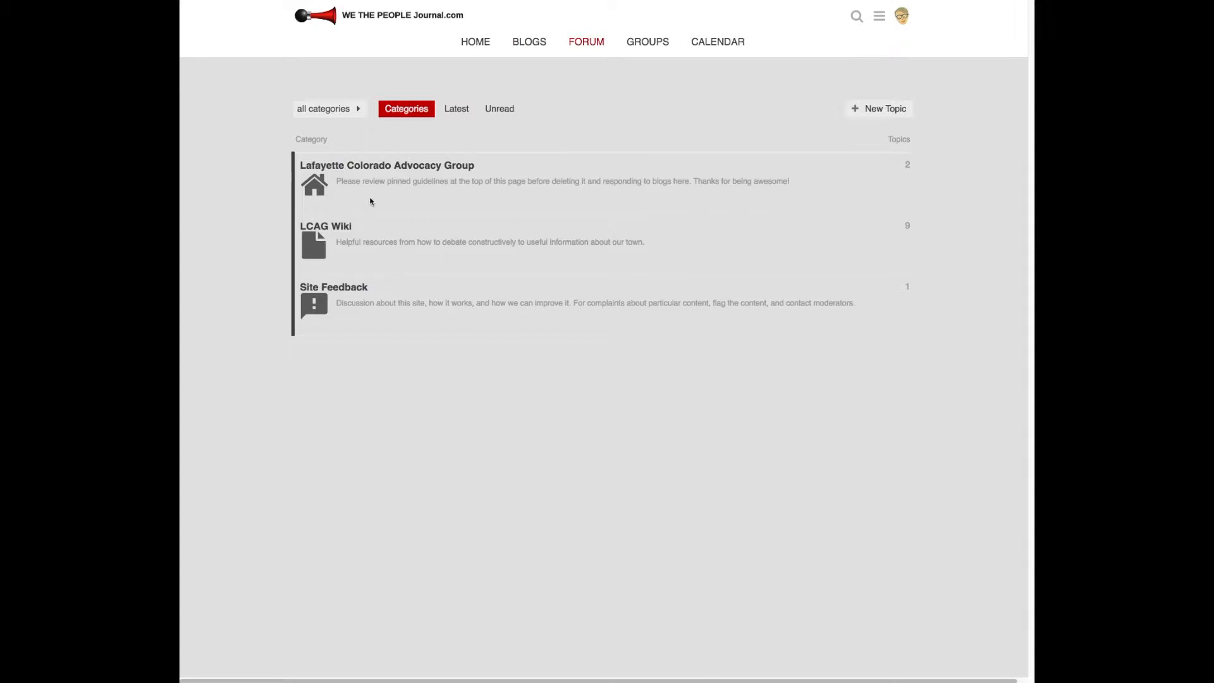
# - Set the notification level of the Lafayette Colorado Advocacy Group category to Watching
pyautogui.click(389, 167)
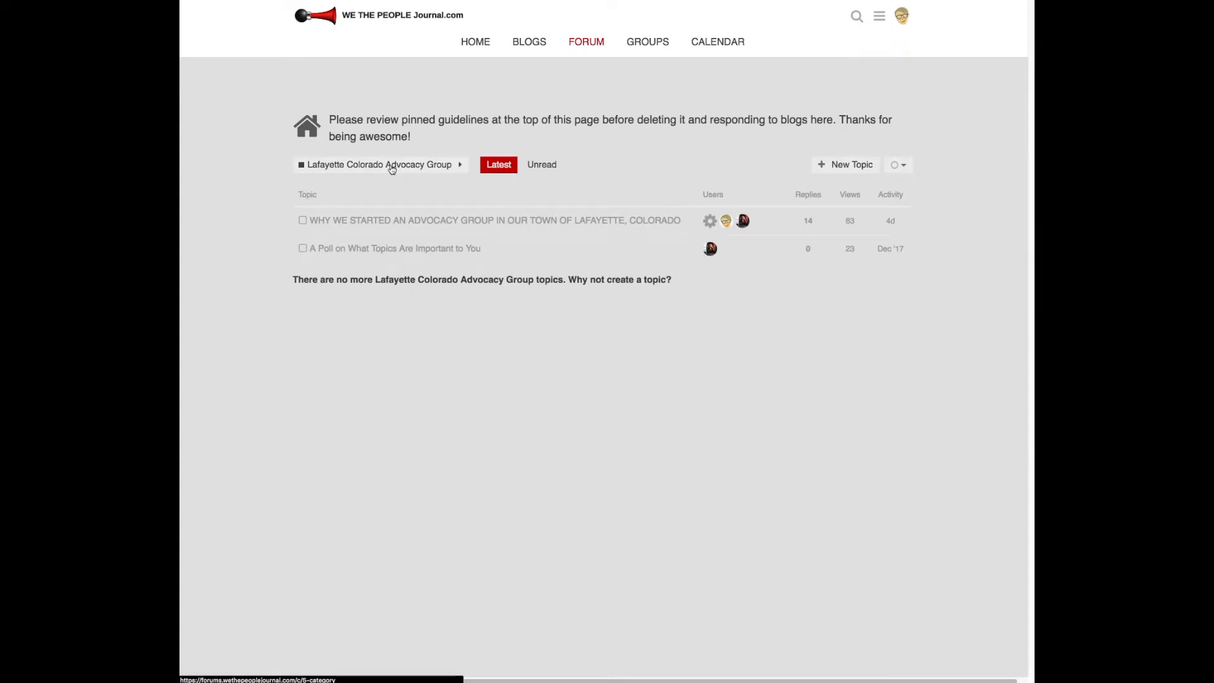
pyautogui.click(879, 166)
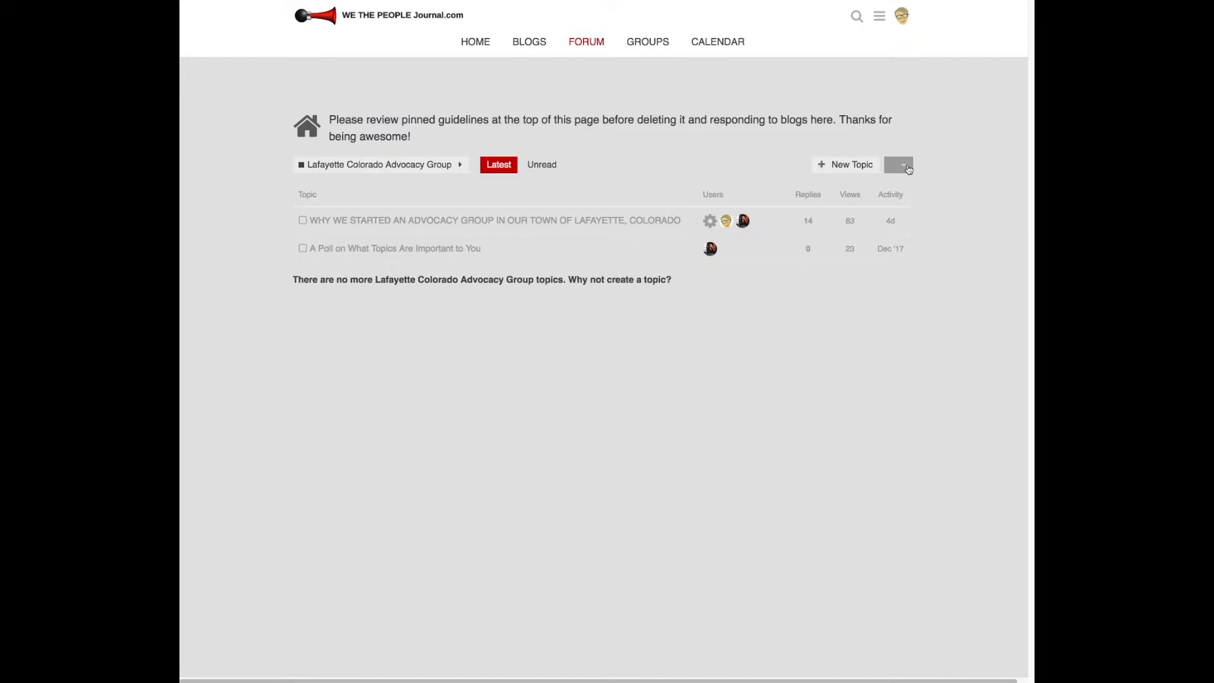
pyautogui.click(907, 168)
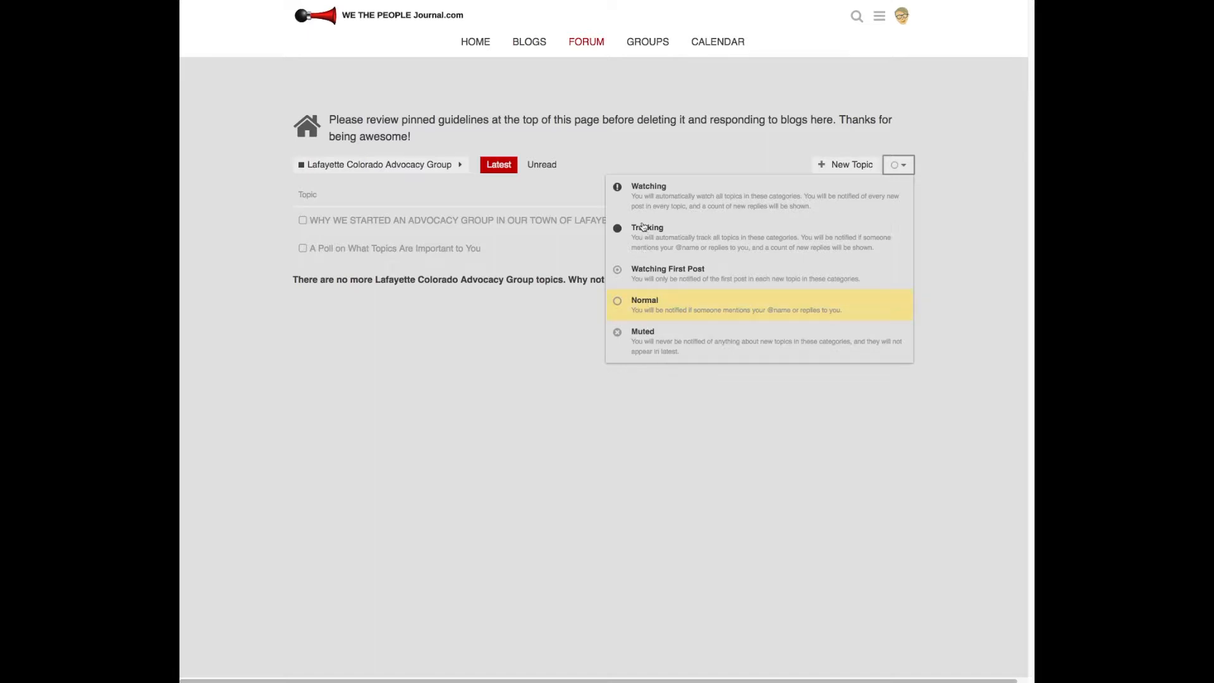
pyautogui.click(646, 192)
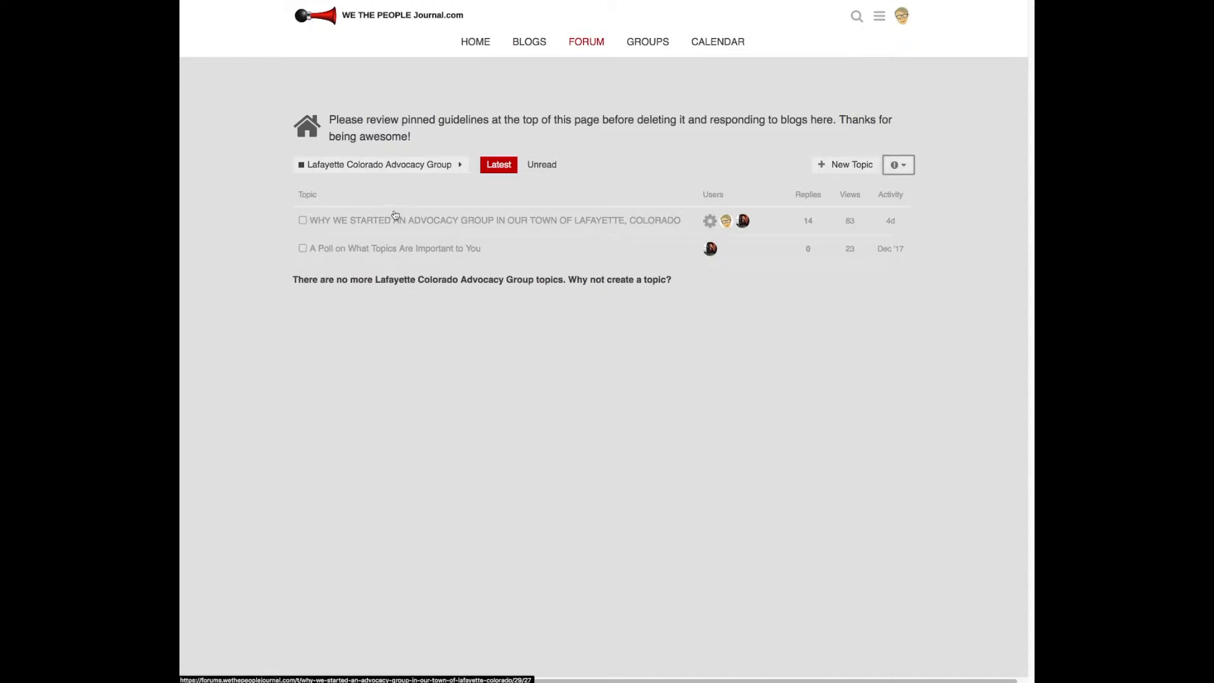
# - Set the notification level of the Site Feedback category to Muted
pyautogui.click(327, 18)
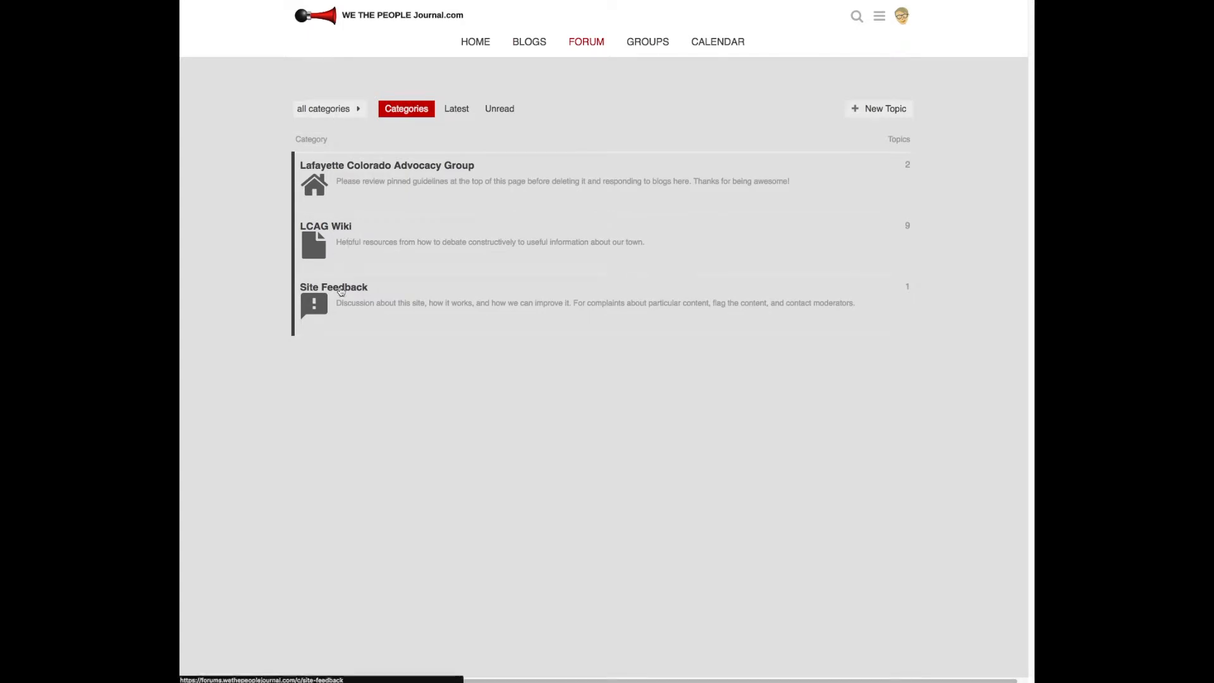
pyautogui.click(341, 290)
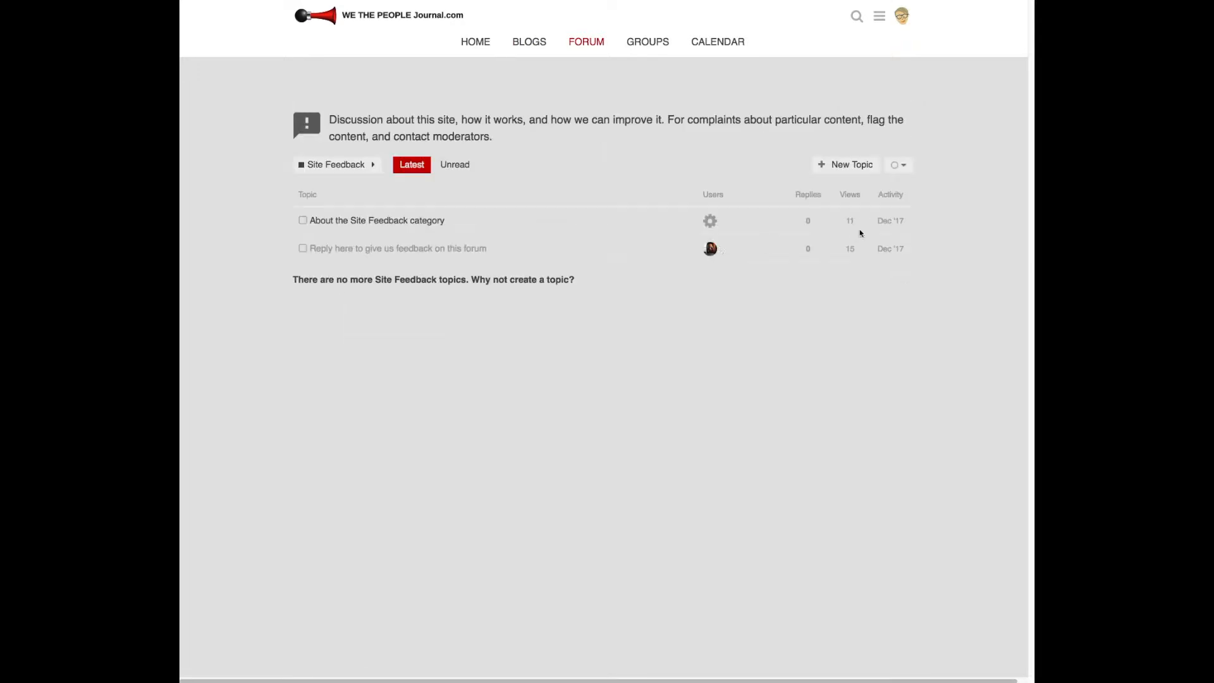
pyautogui.click(906, 166)
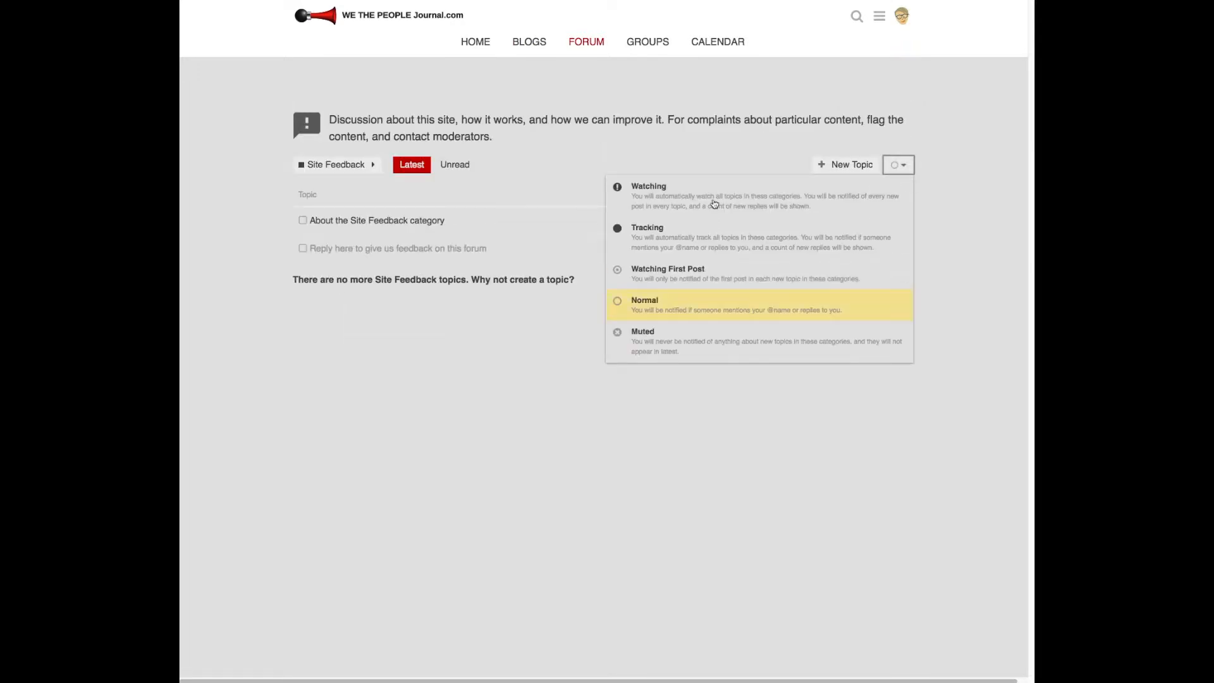
pyautogui.click(636, 346)
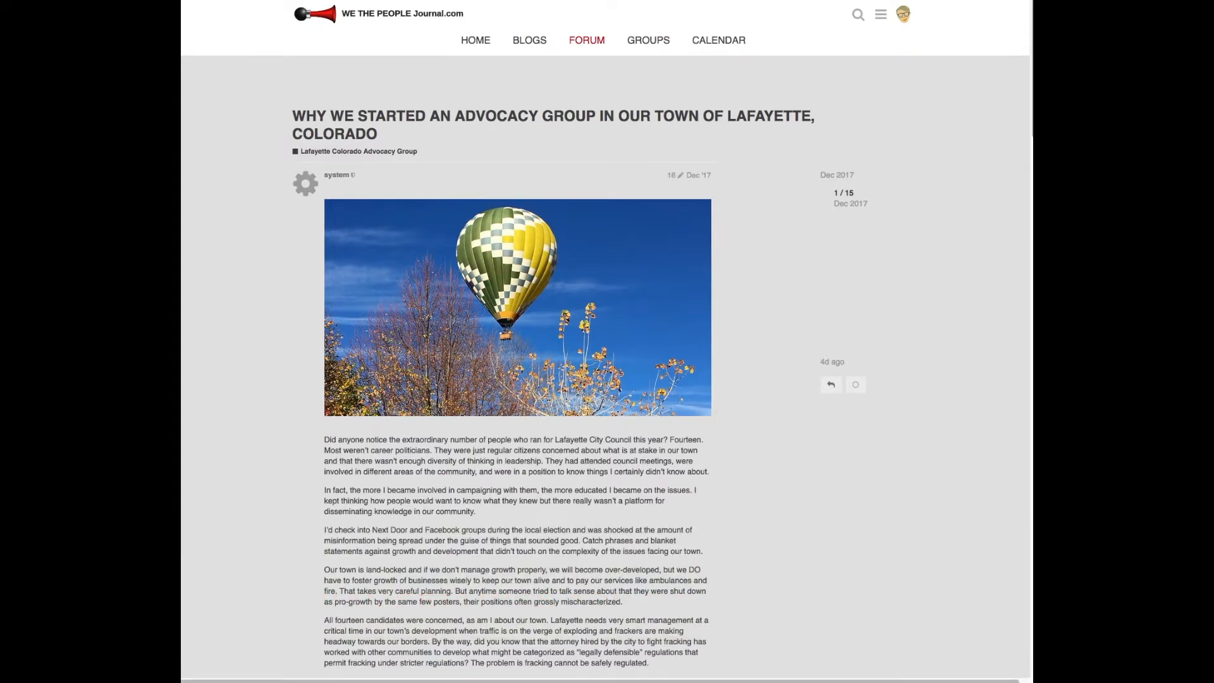
# - Set the notification level of the "WHY WE STARTED AN ADVOCACY GROUP" topic to Watching and switch it to Tracking
pyautogui.click(856, 387)
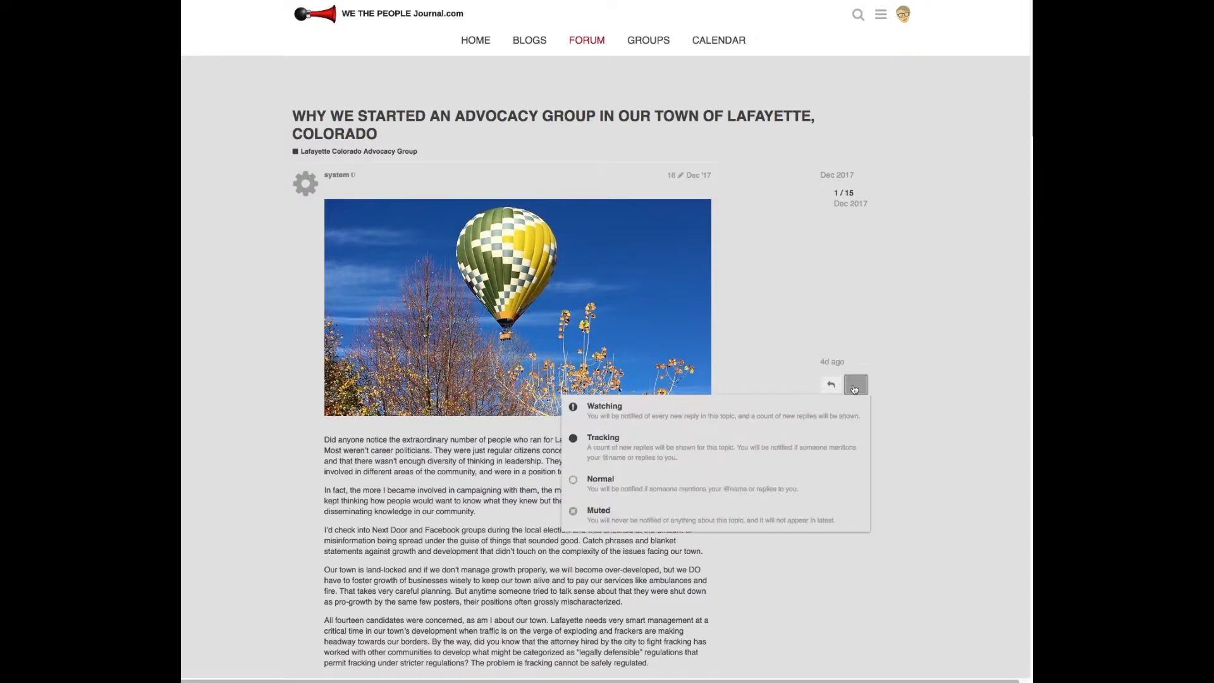
pyautogui.click(655, 423)
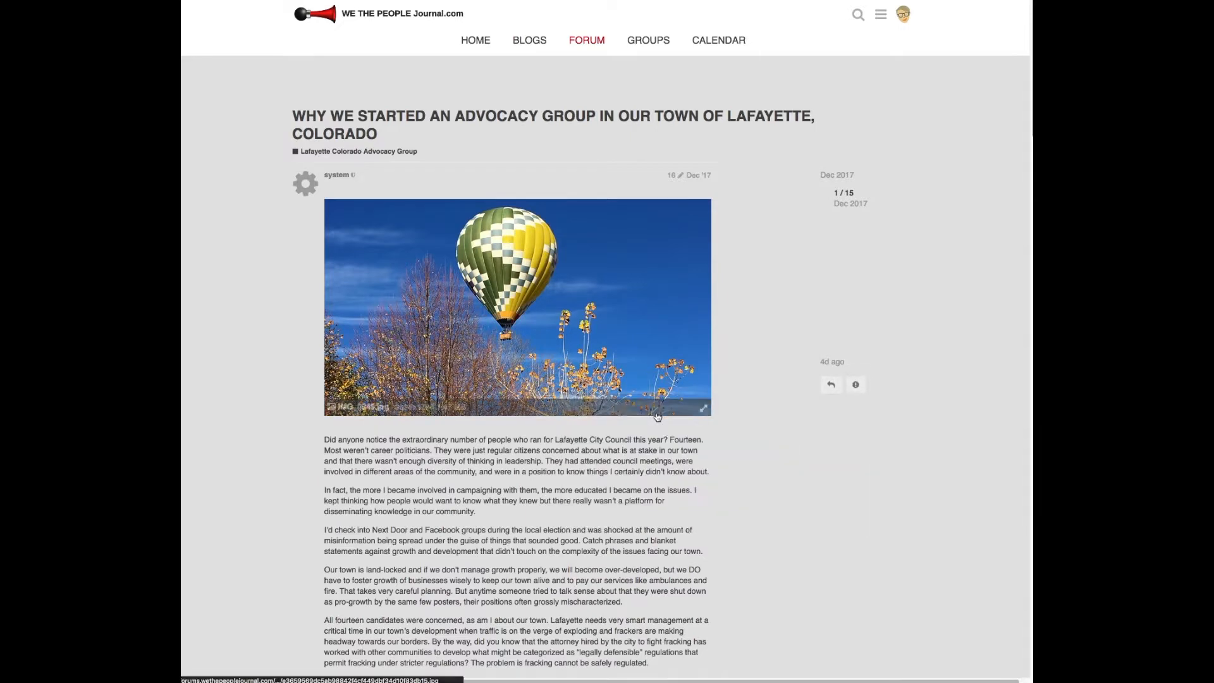
pyautogui.click(857, 387)
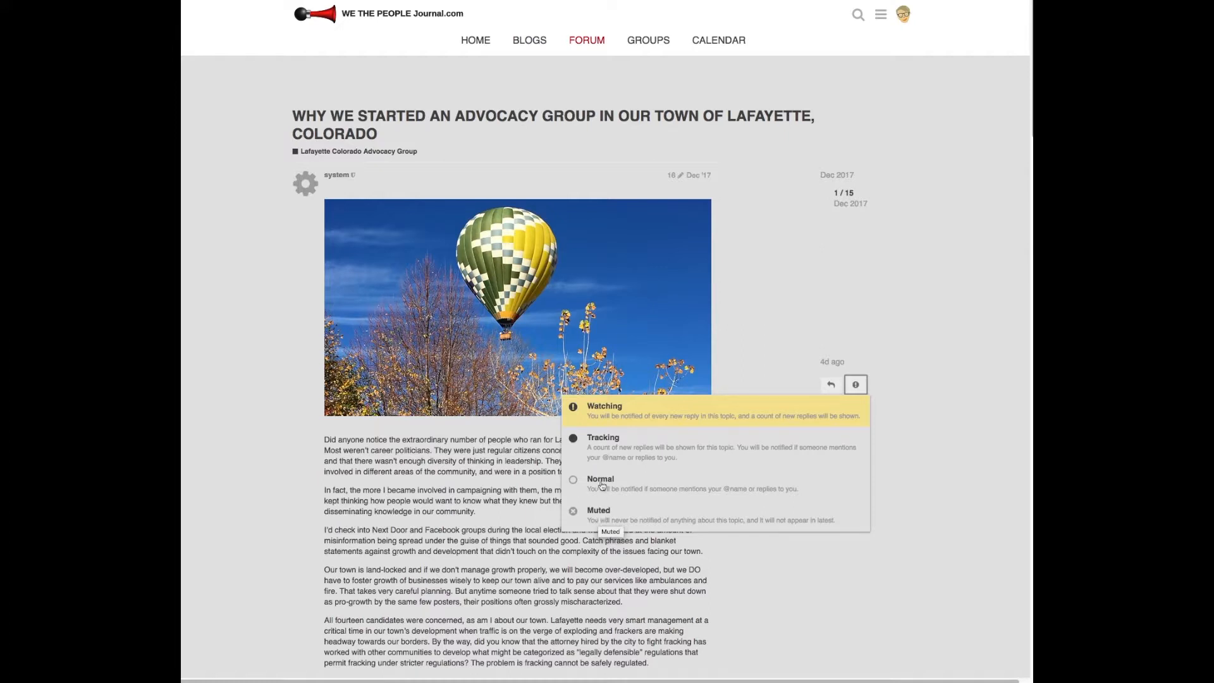
pyautogui.click(603, 446)
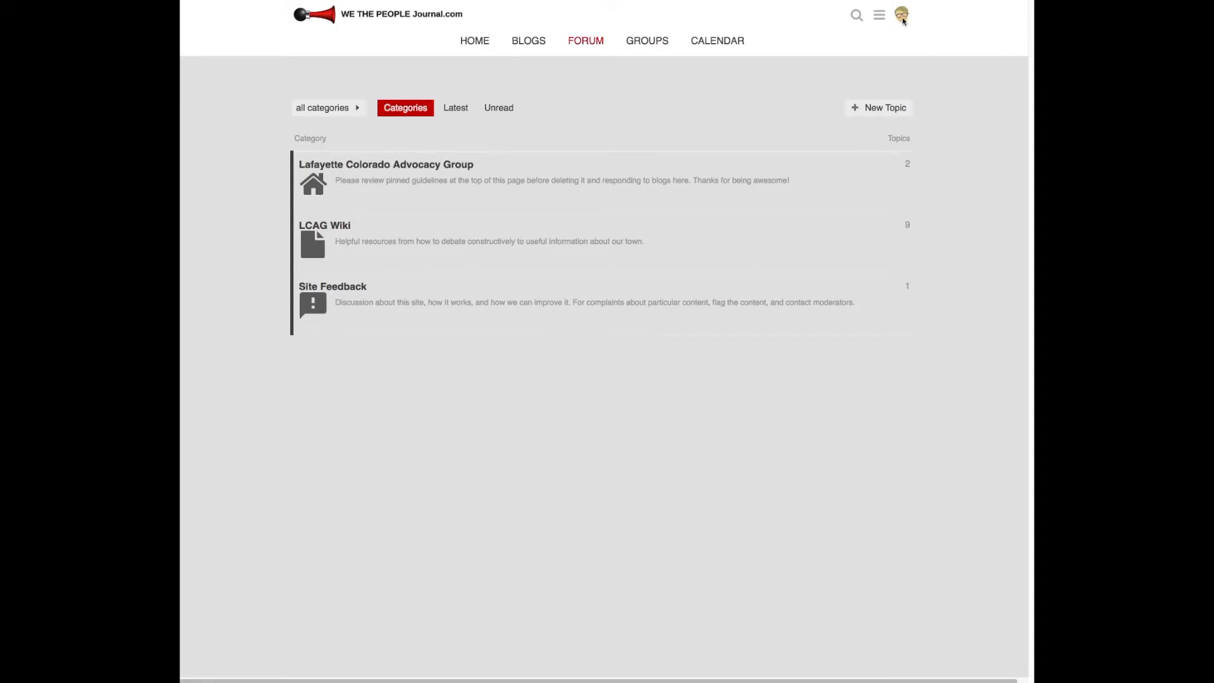
# - In the profile's notification preferences, set when topics are considered new to "I haven't viewed them yet"
pyautogui.click(903, 21)
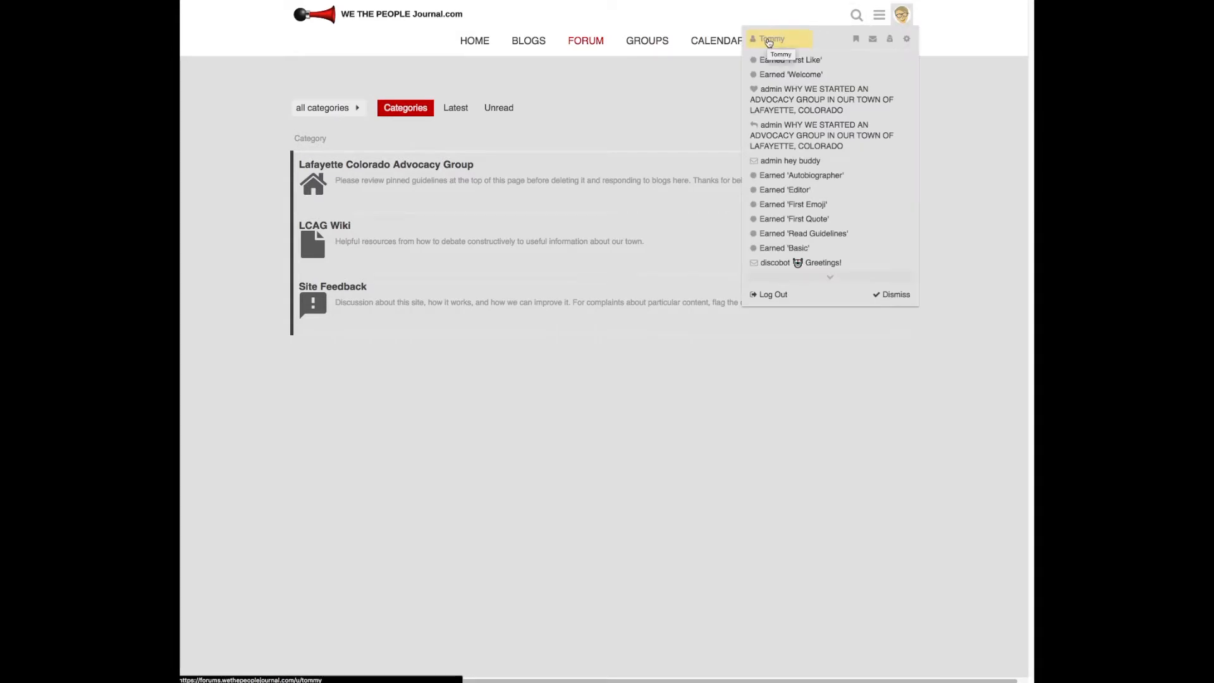
pyautogui.click(768, 42)
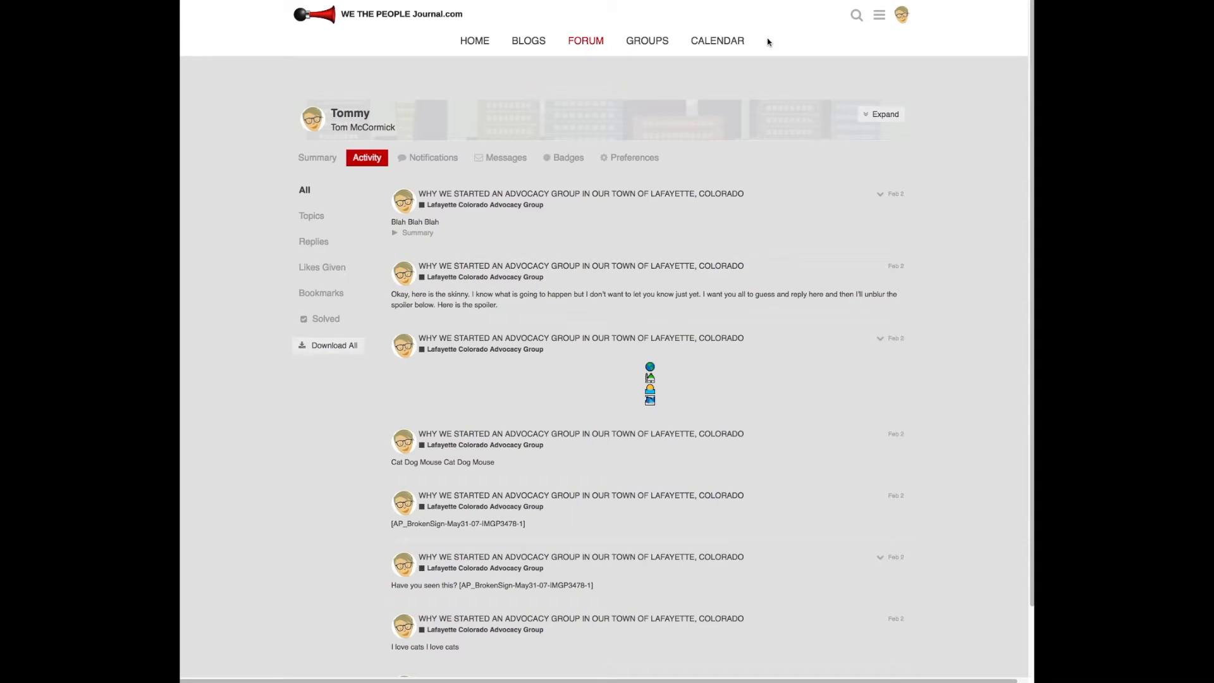
pyautogui.click(629, 159)
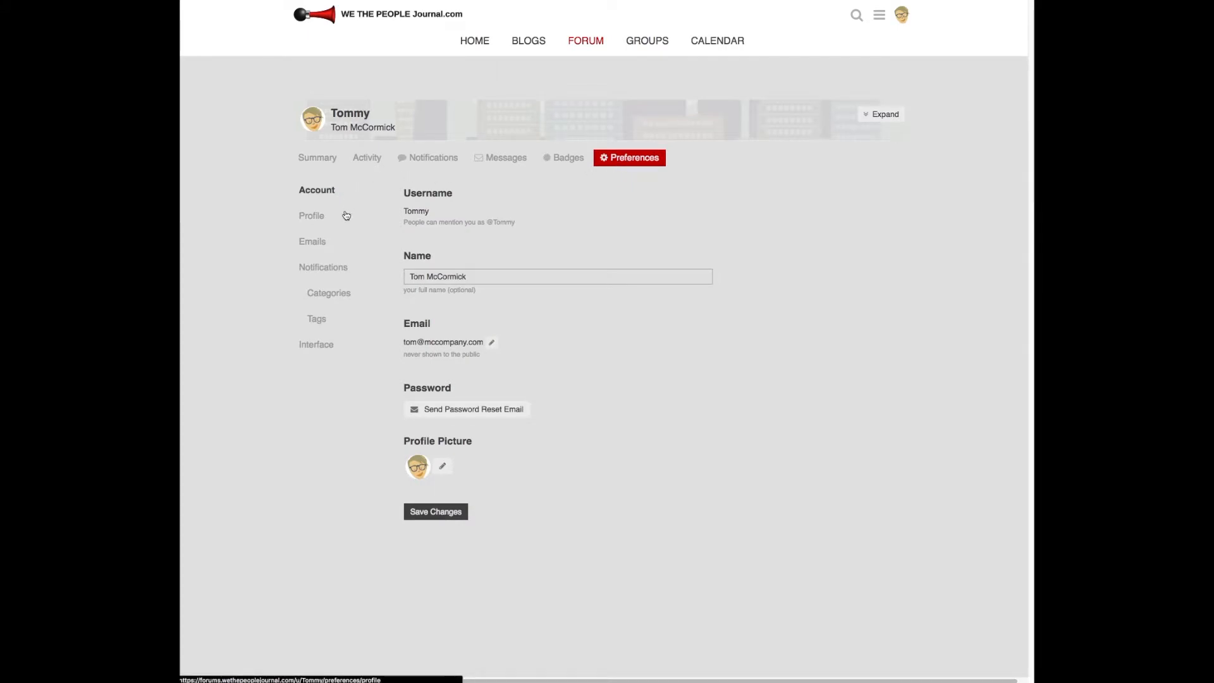
pyautogui.click(323, 268)
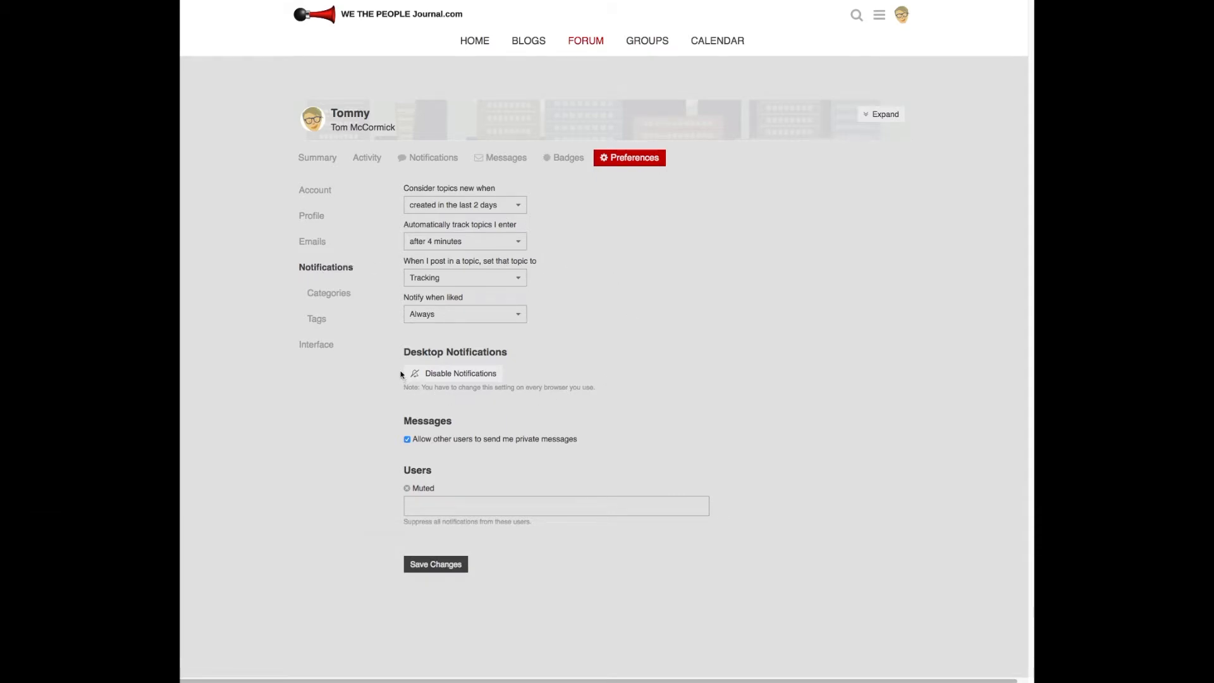
pyautogui.click(464, 378)
pyautogui.click(519, 206)
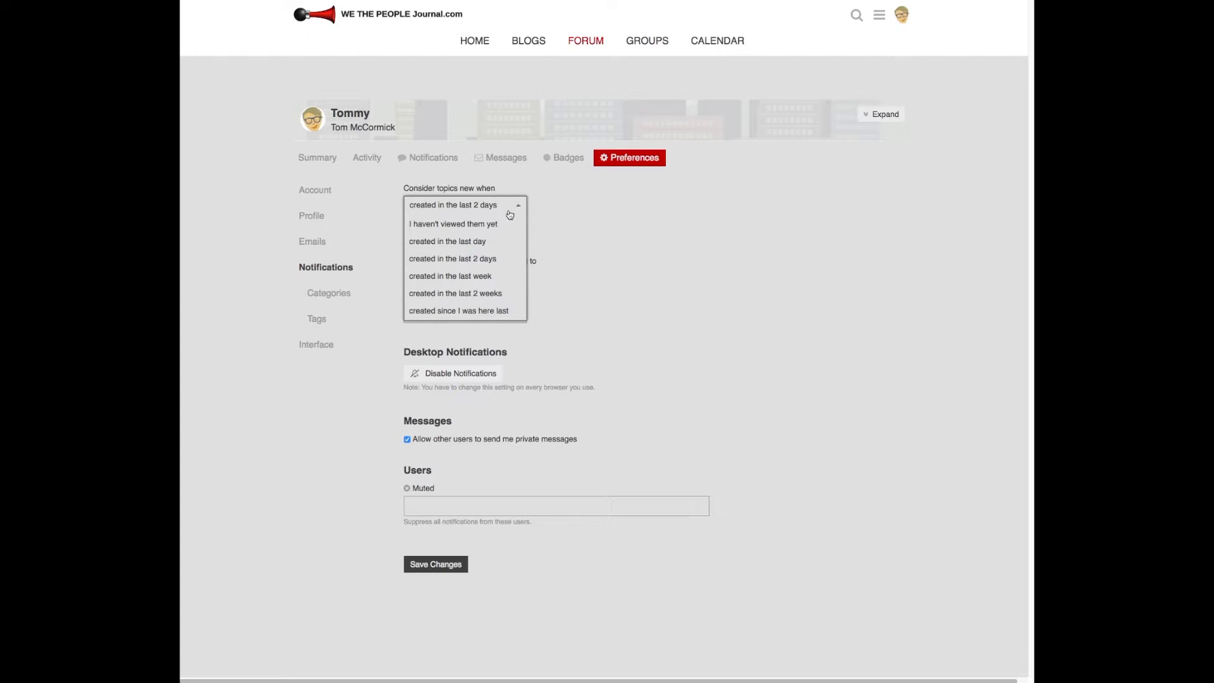
pyautogui.click(471, 226)
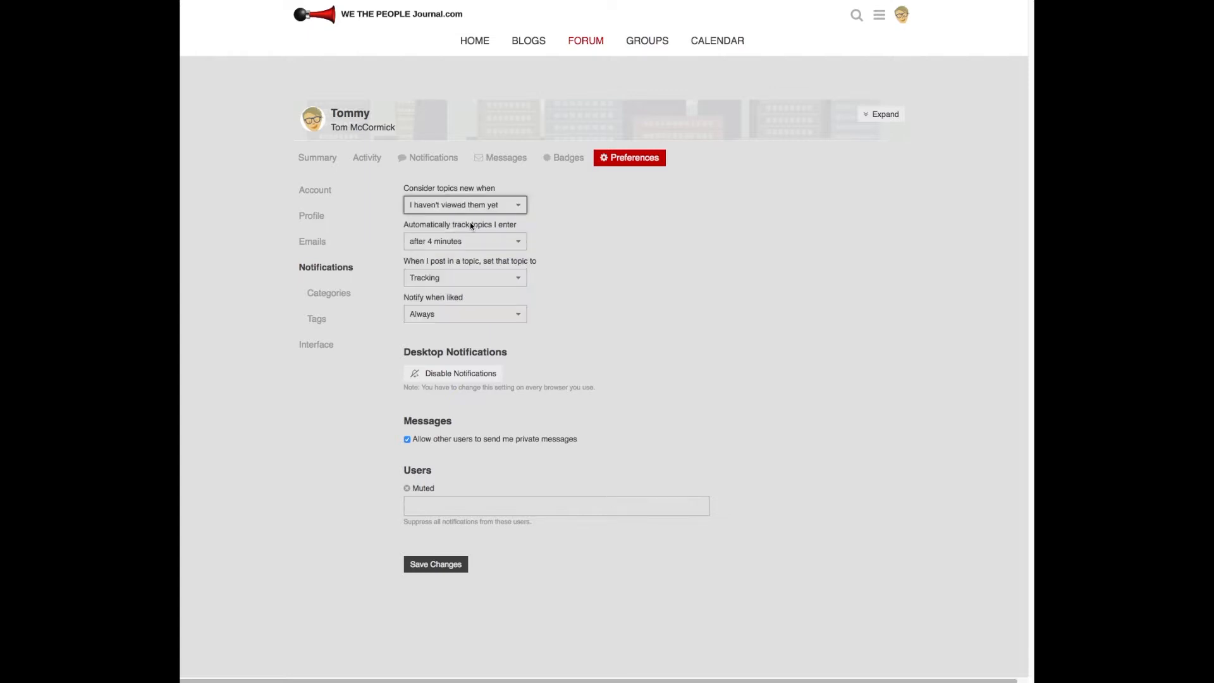
pyautogui.click(519, 208)
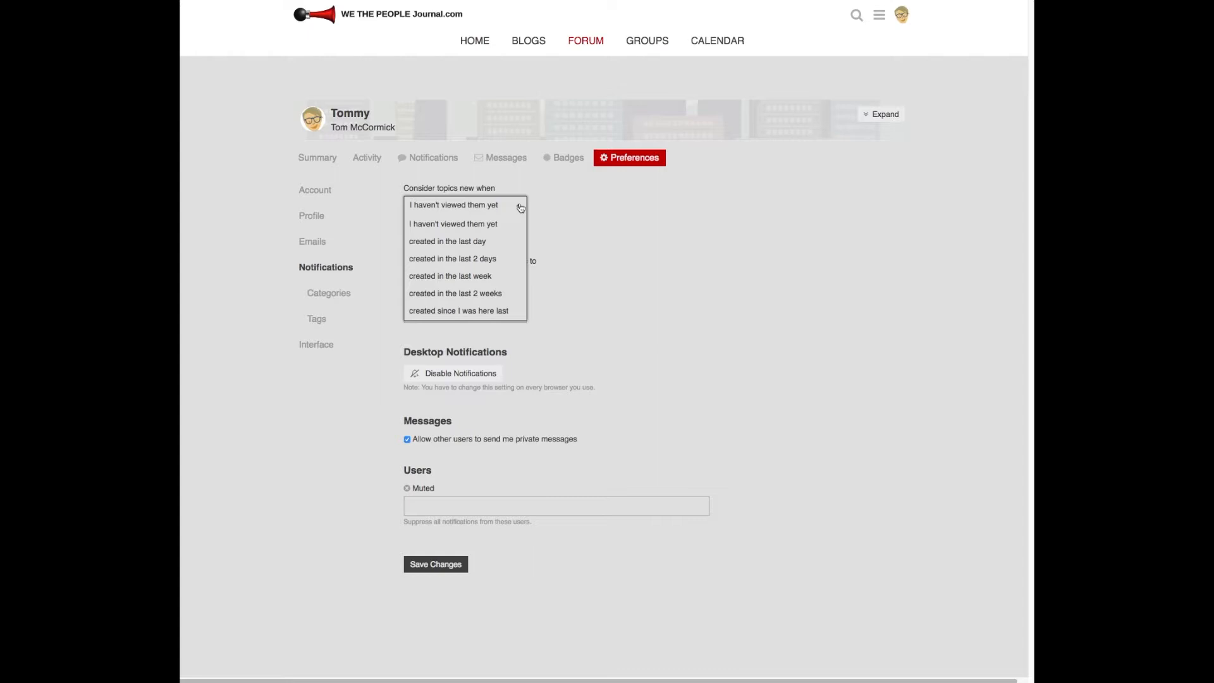
pyautogui.click(631, 228)
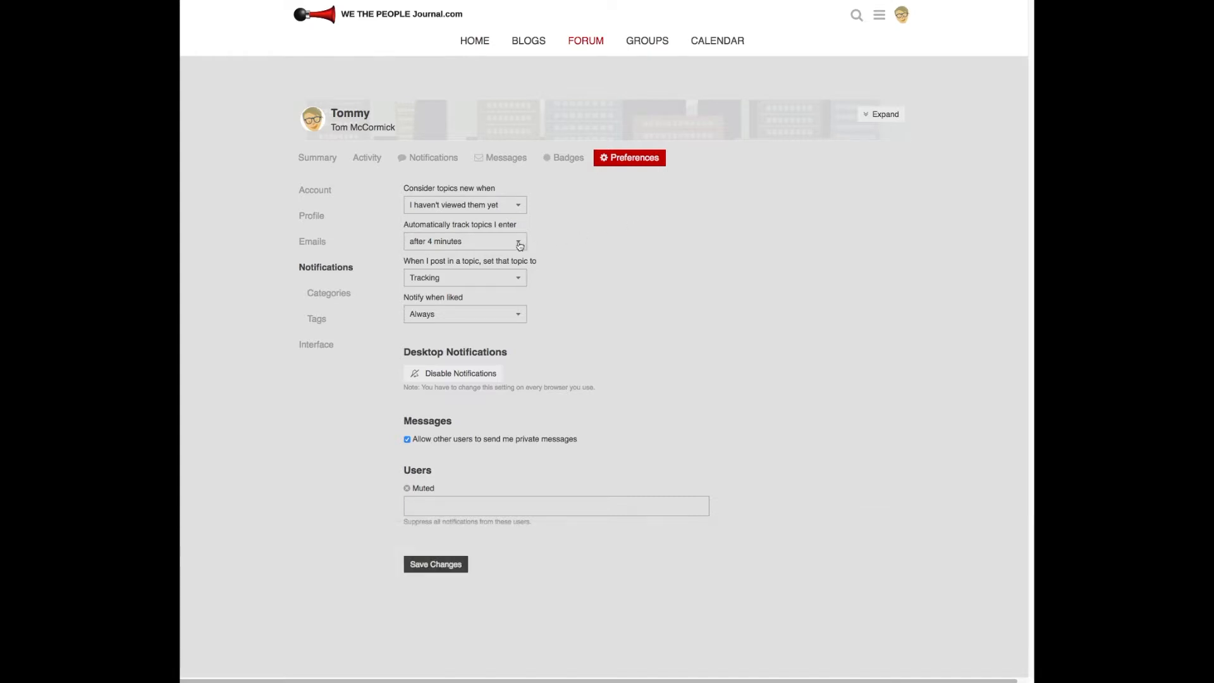
# - Review the full range of delay options for automatically tracking entered topics
pyautogui.click(519, 243)
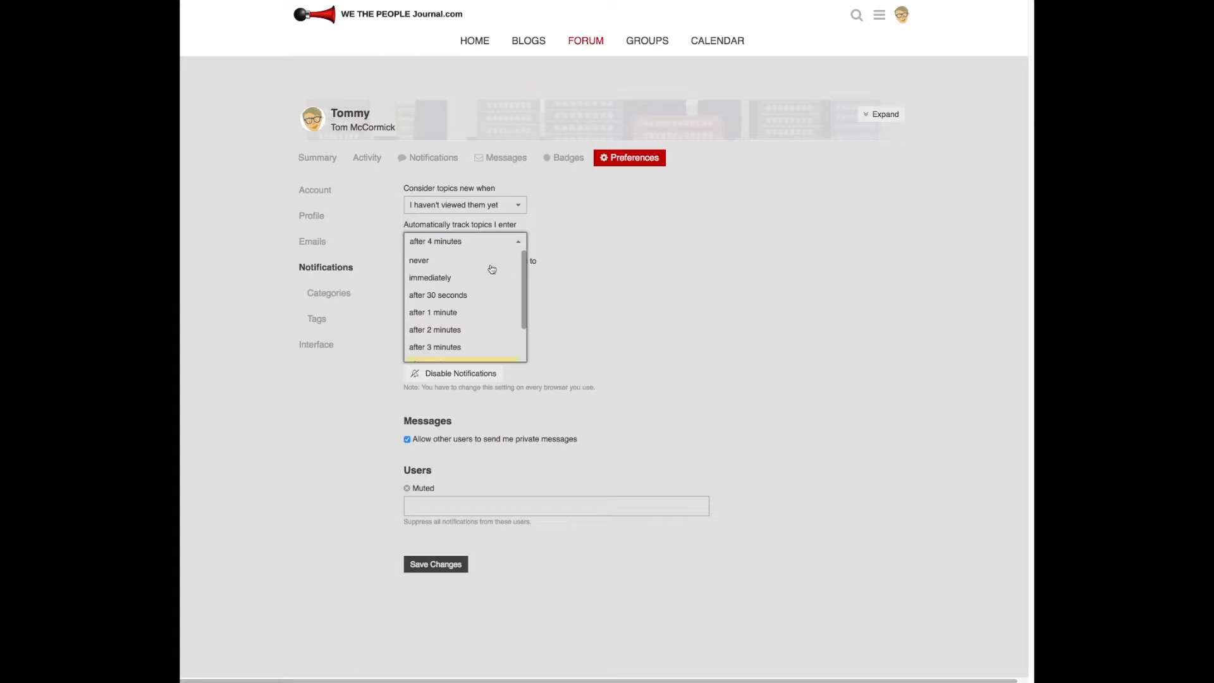
pyautogui.moveTo(521, 302); pyautogui.dragTo(518, 349)
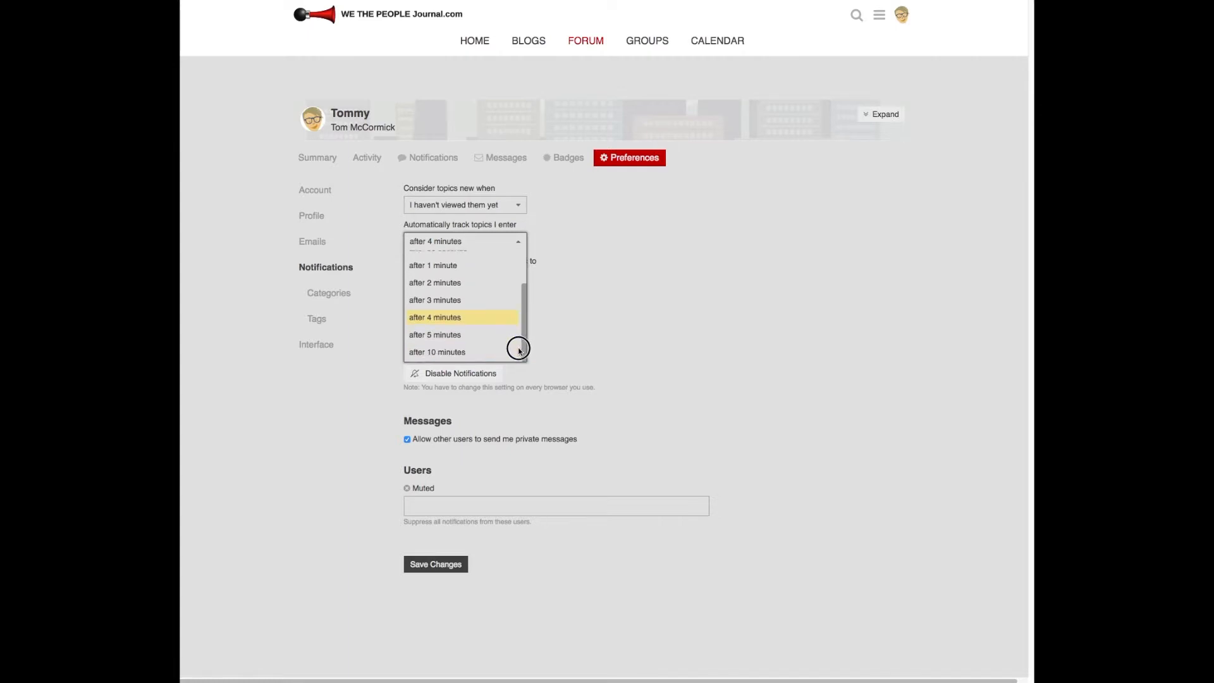
pyautogui.moveTo(518, 350); pyautogui.dragTo(526, 311)
pyautogui.click(577, 306)
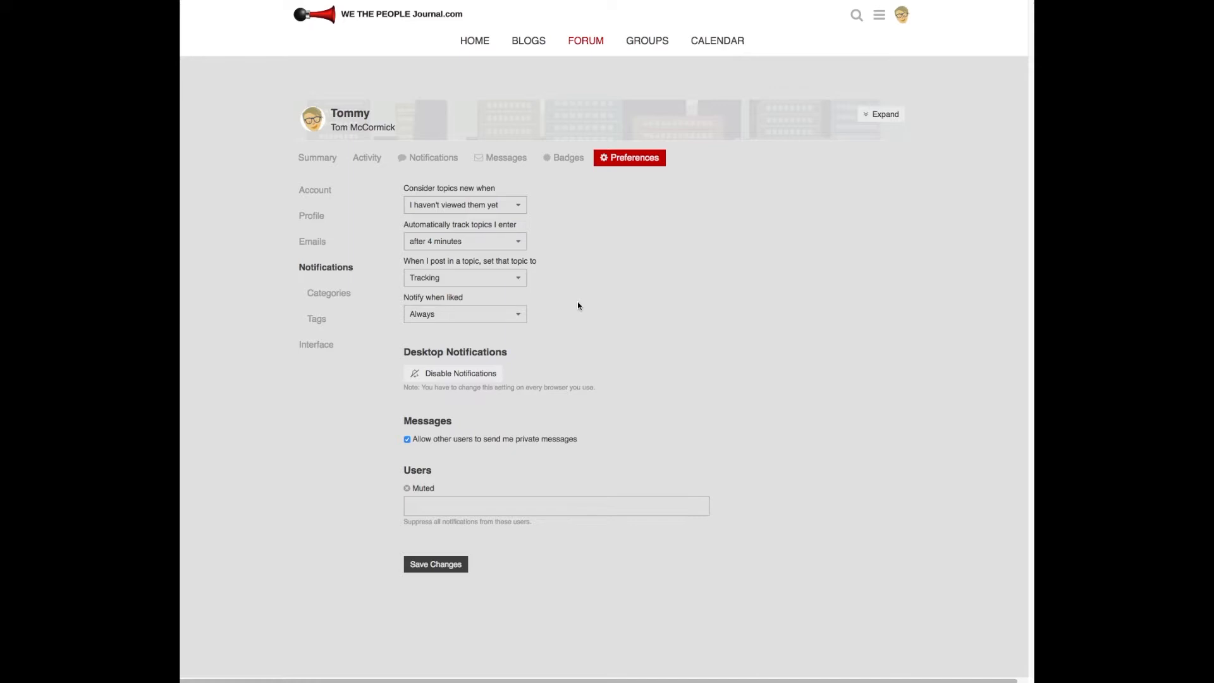
# - Choose Tracking as the level for topics posted in, and review the options for being notified of likes
pyautogui.click(520, 281)
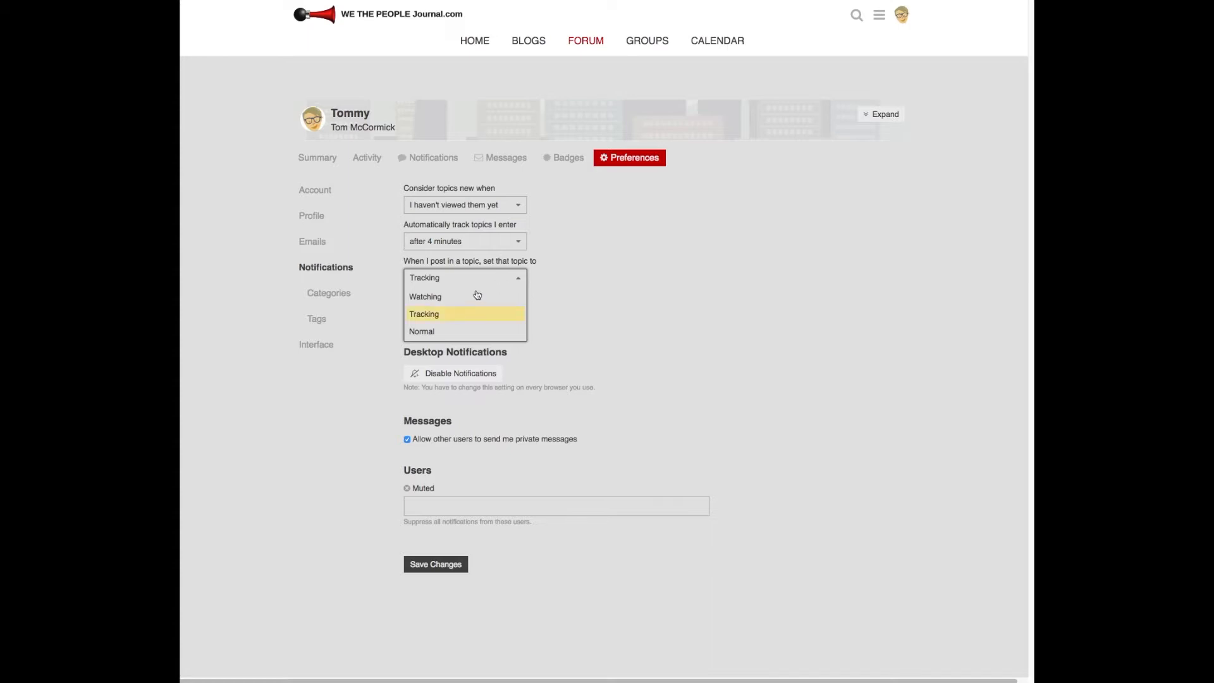
pyautogui.click(422, 314)
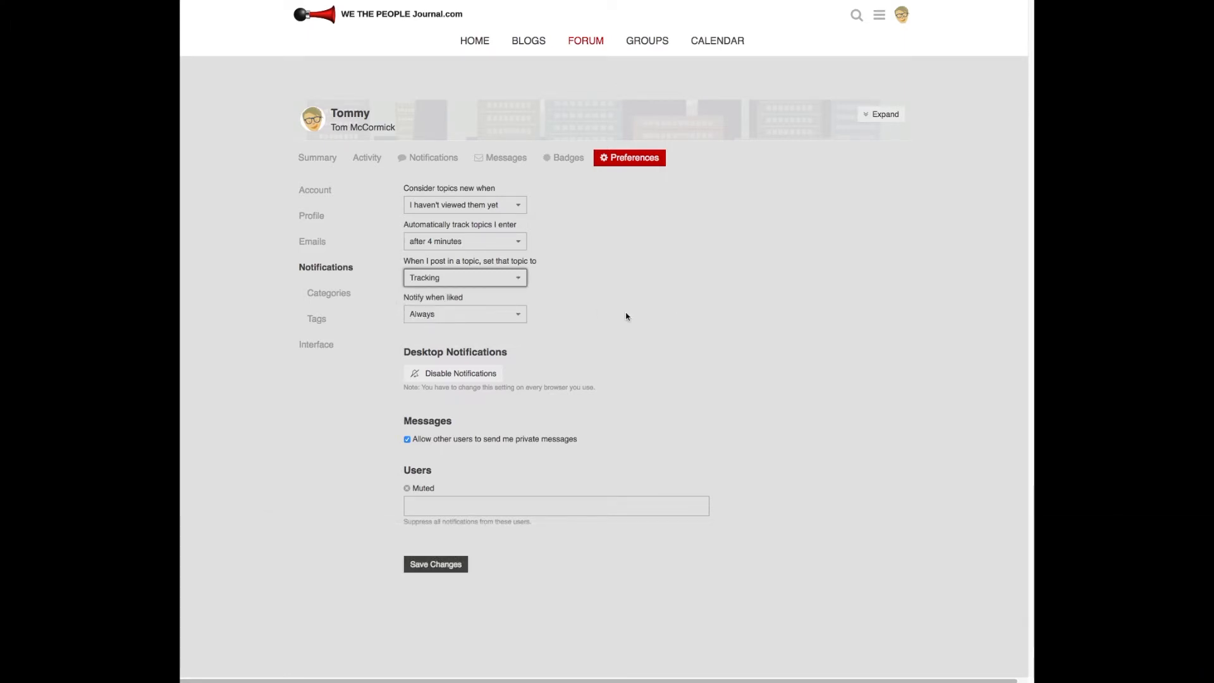
pyautogui.click(521, 317)
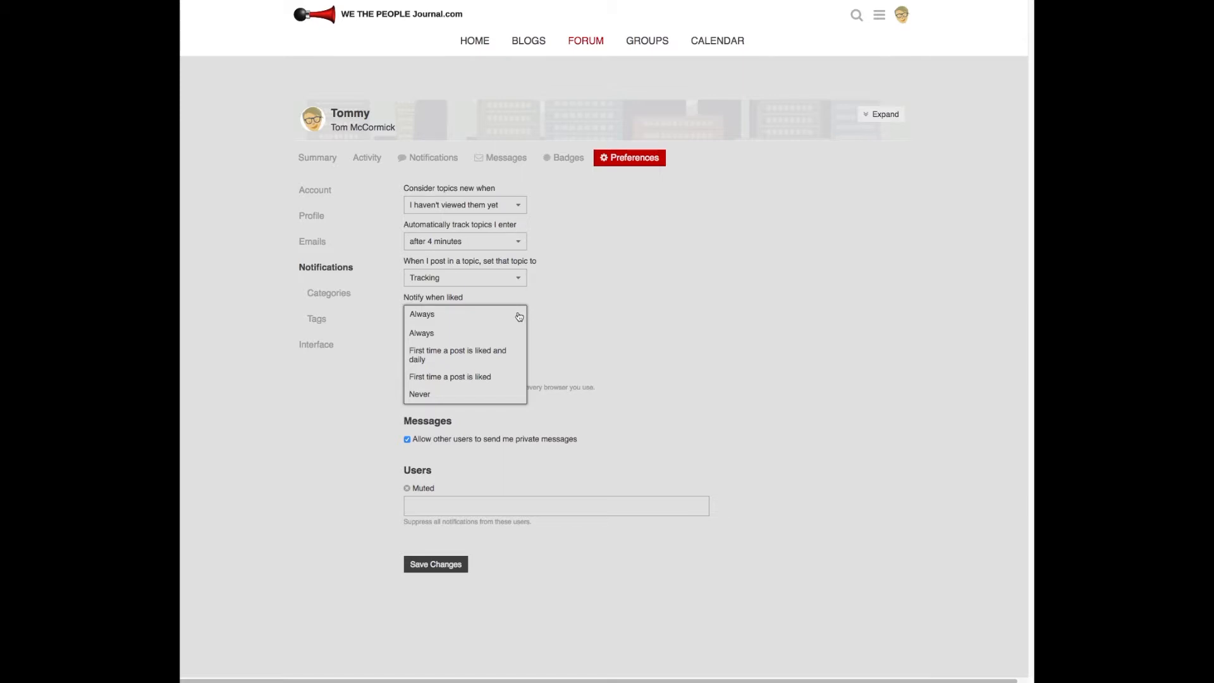
pyautogui.click(633, 320)
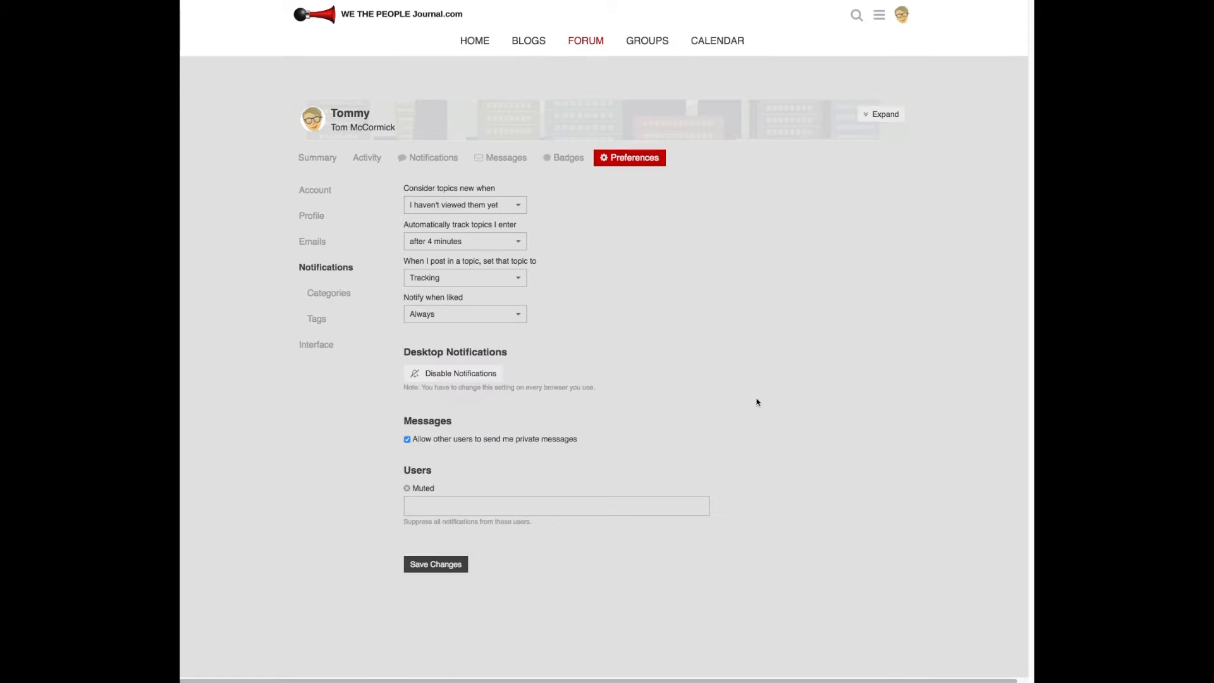
# - In the category notification preferences, review which categories can be added as Watched, Tracked and Watching First Post
pyautogui.click(338, 294)
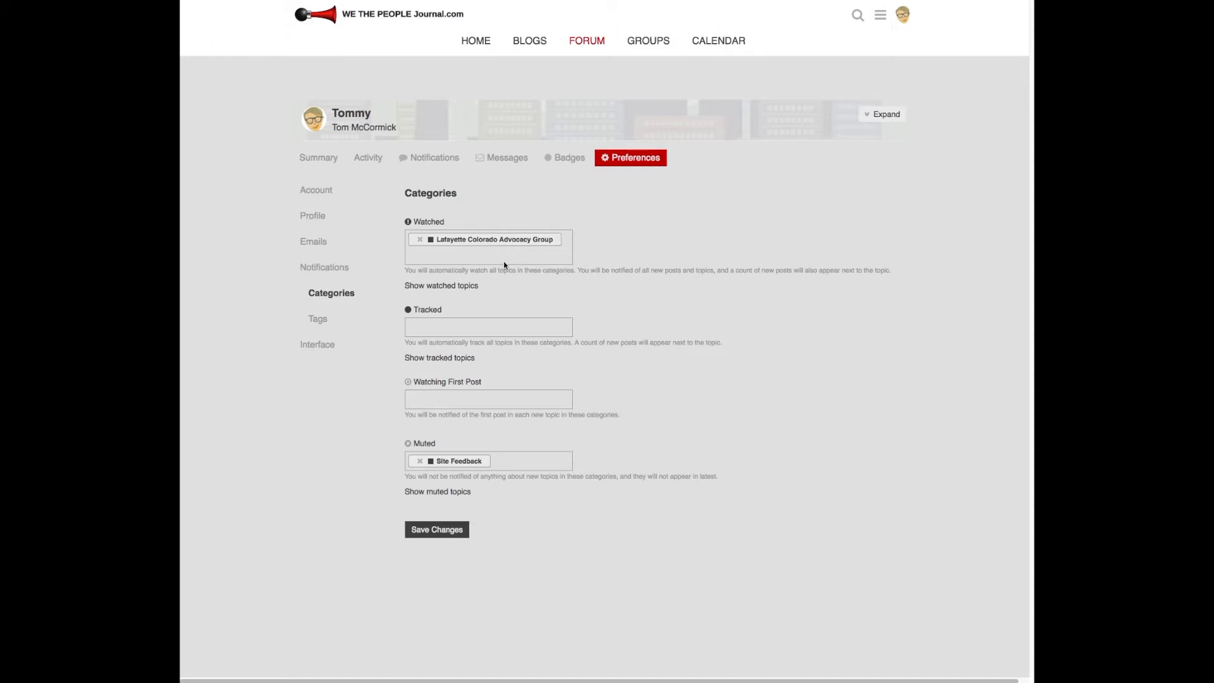
pyautogui.click(418, 252)
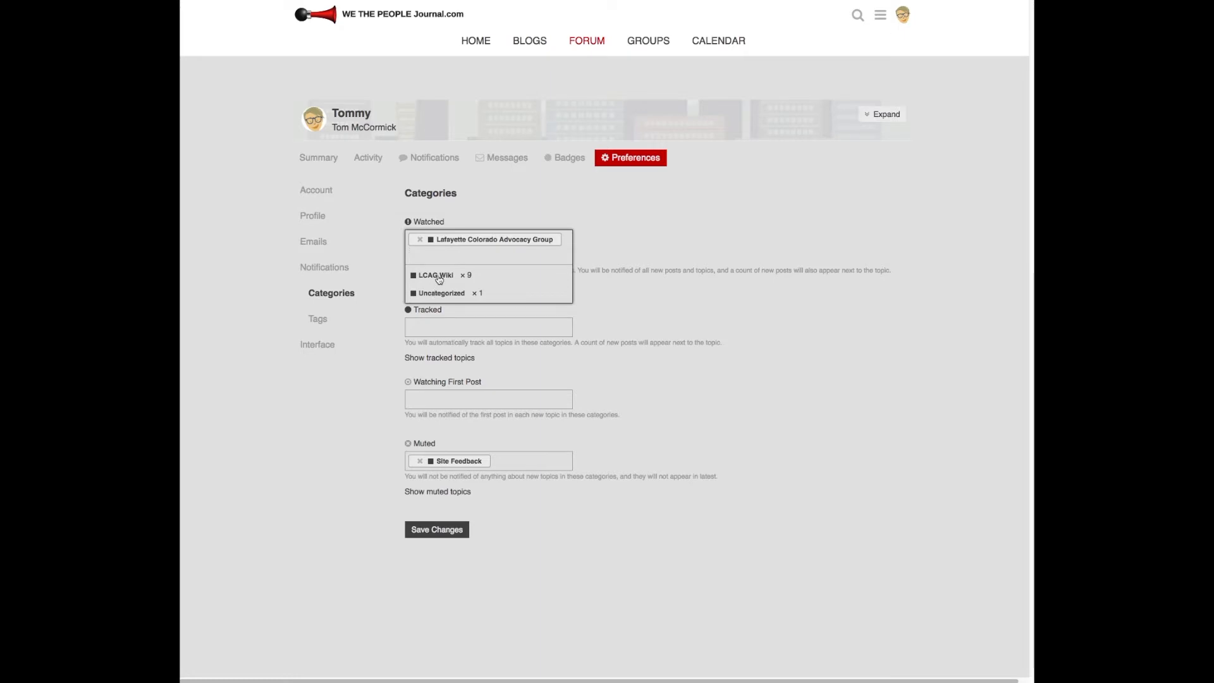
pyautogui.click(713, 269)
pyautogui.click(419, 325)
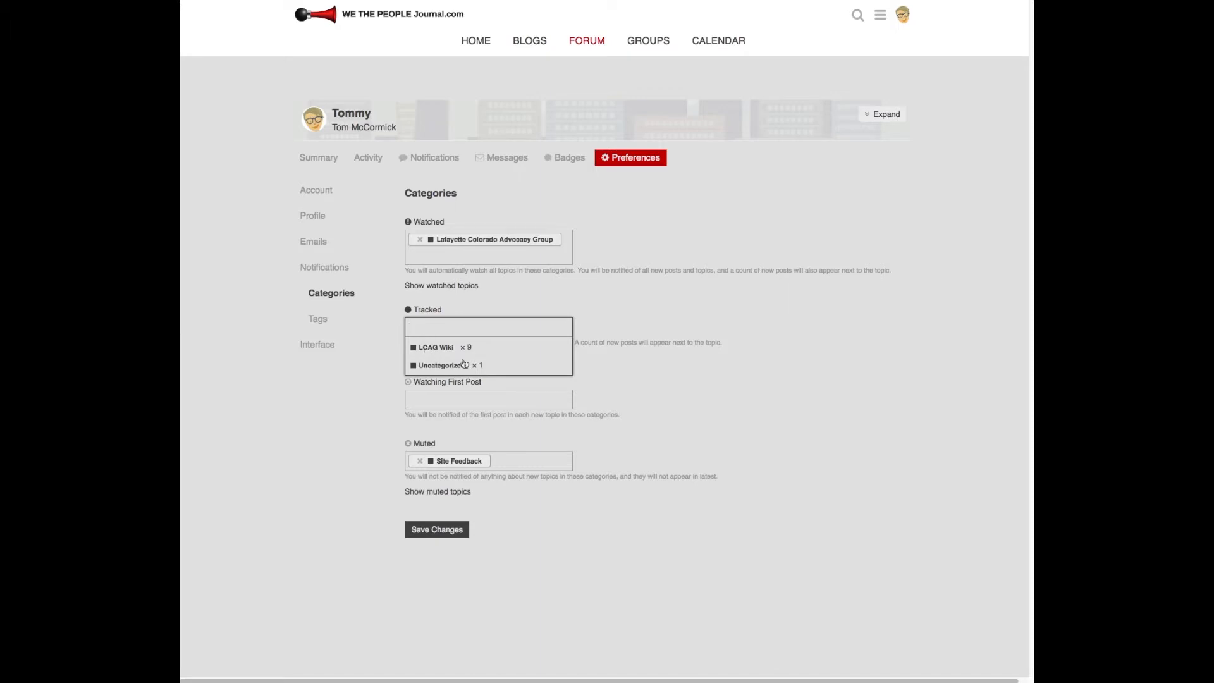
pyautogui.click(539, 402)
pyautogui.click(445, 398)
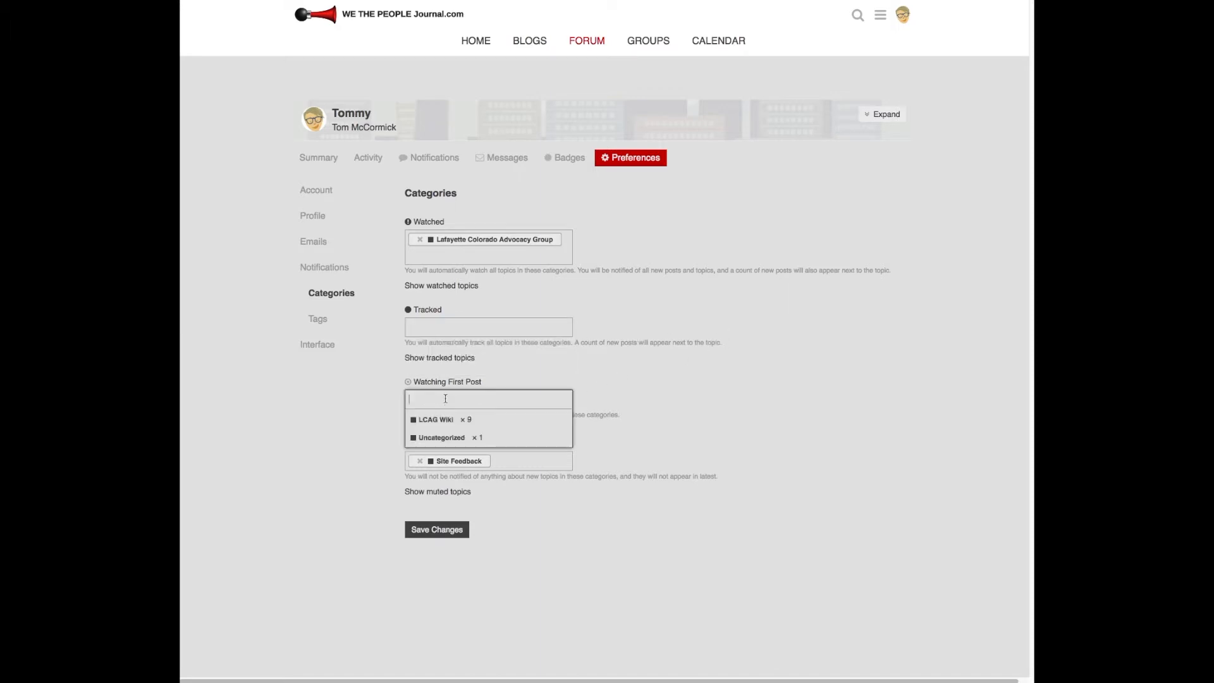
pyautogui.click(655, 391)
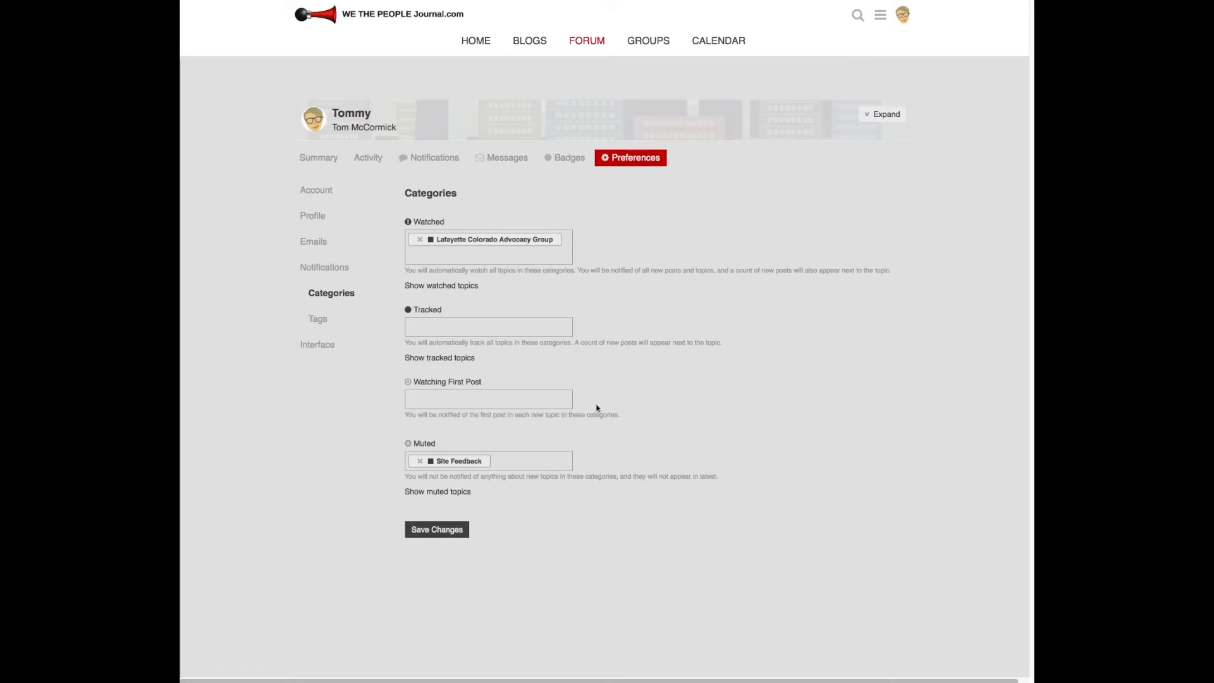
# - Remove Site Feedback from the muted categories and save the changes
pyautogui.click(516, 465)
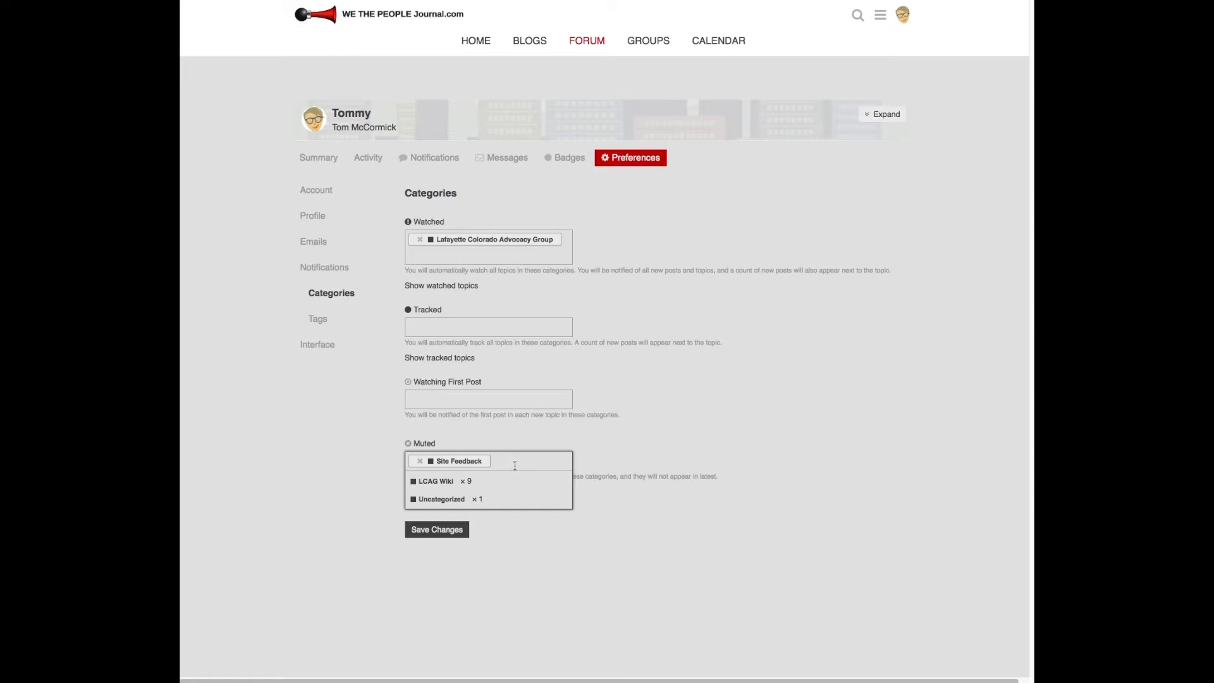
pyautogui.click(420, 462)
pyautogui.click(427, 530)
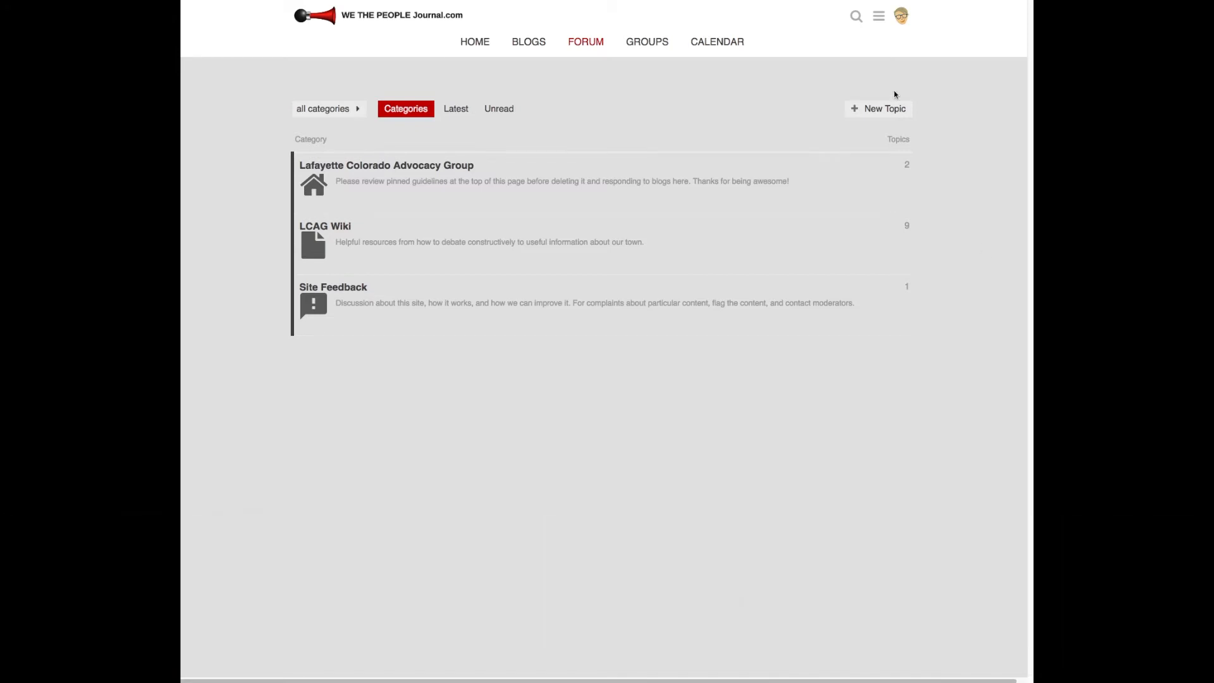
# - In the profile's email preferences, review the activity summary frequencies and turn the summary email off and back on
pyautogui.click(901, 21)
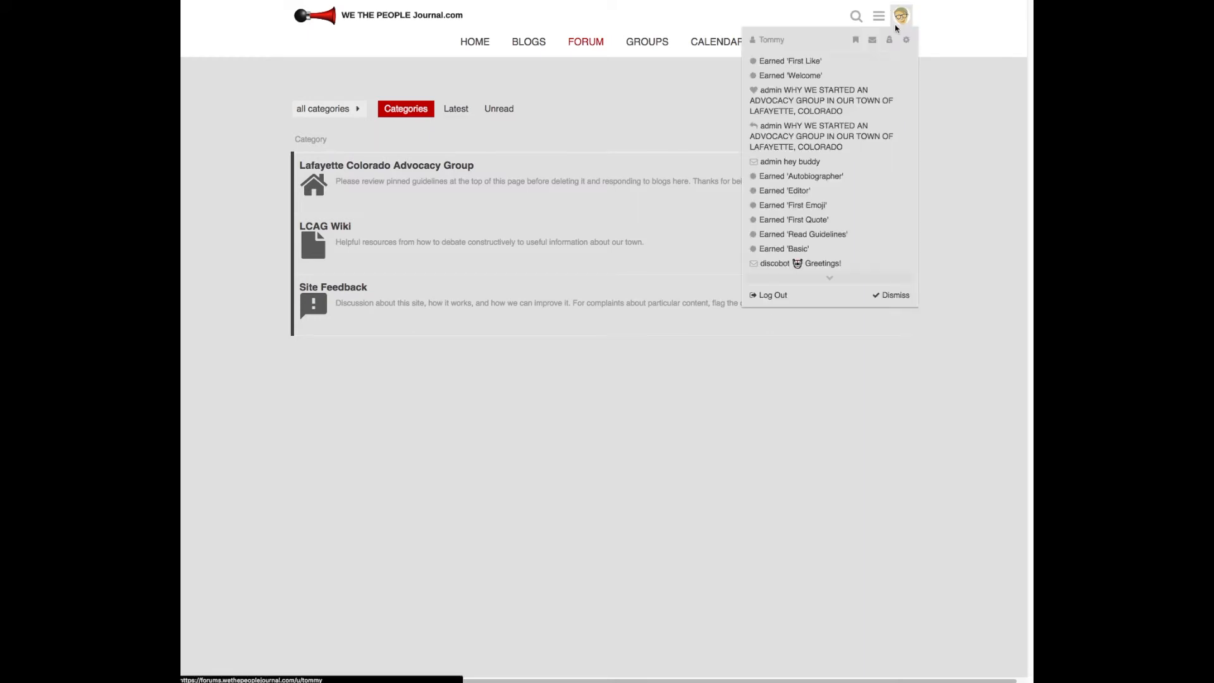
pyautogui.click(766, 37)
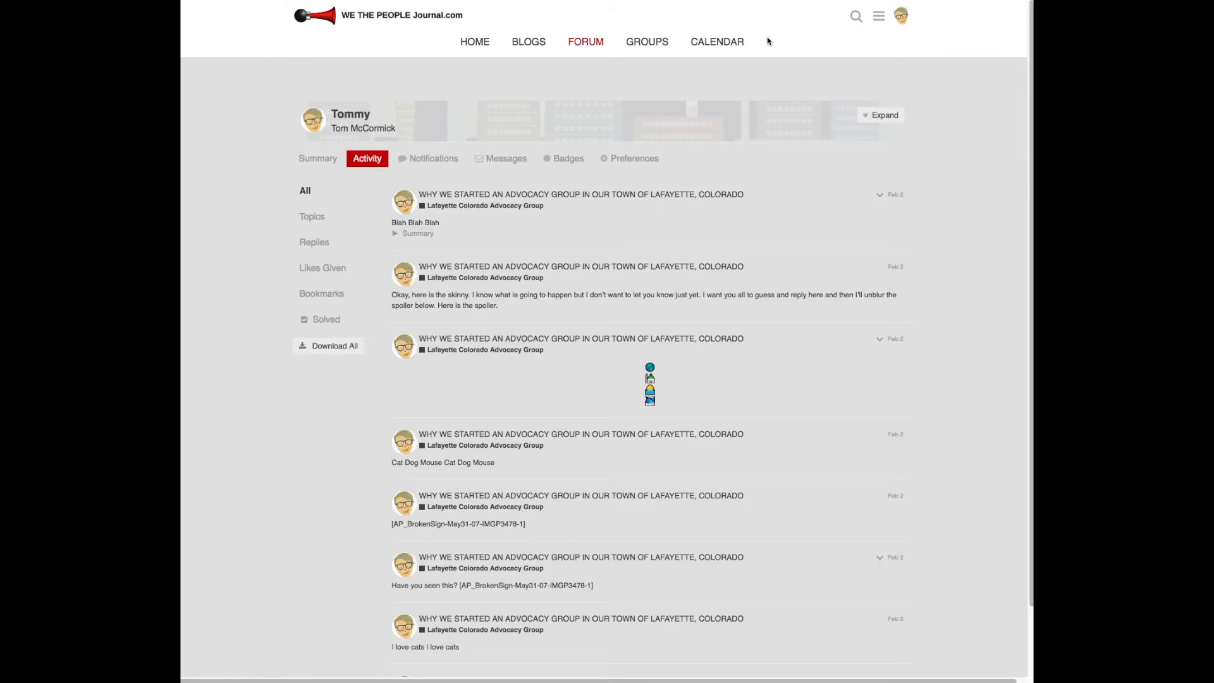
pyautogui.click(636, 158)
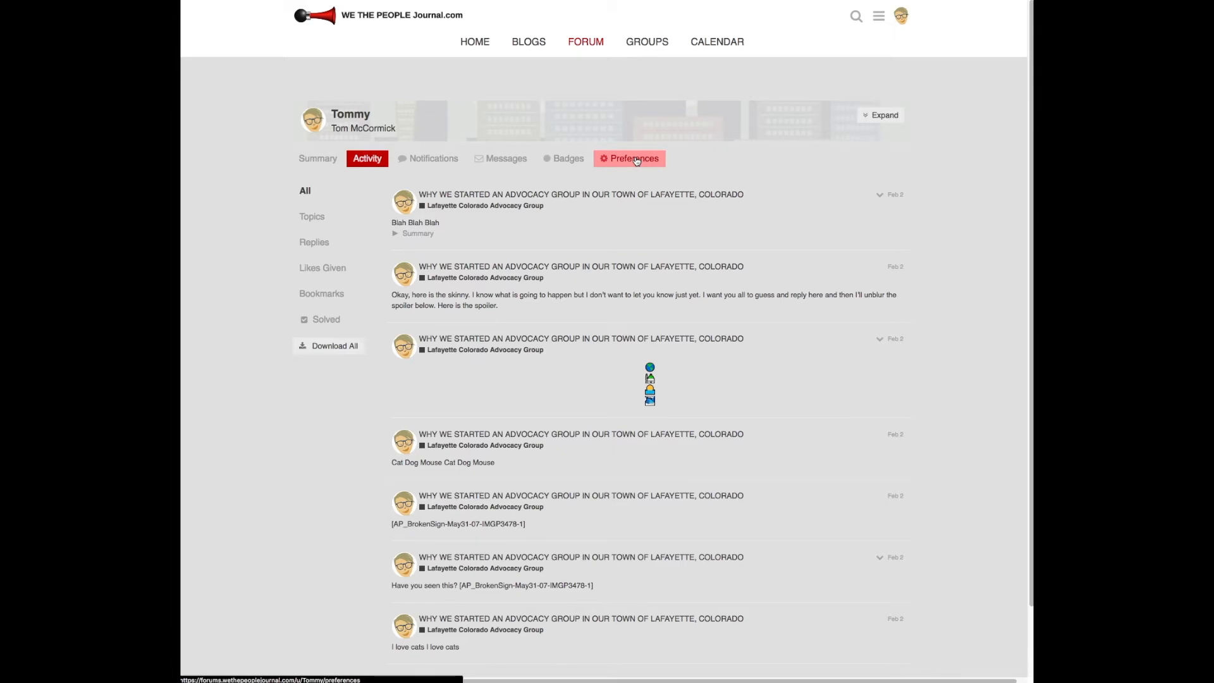
pyautogui.click(318, 243)
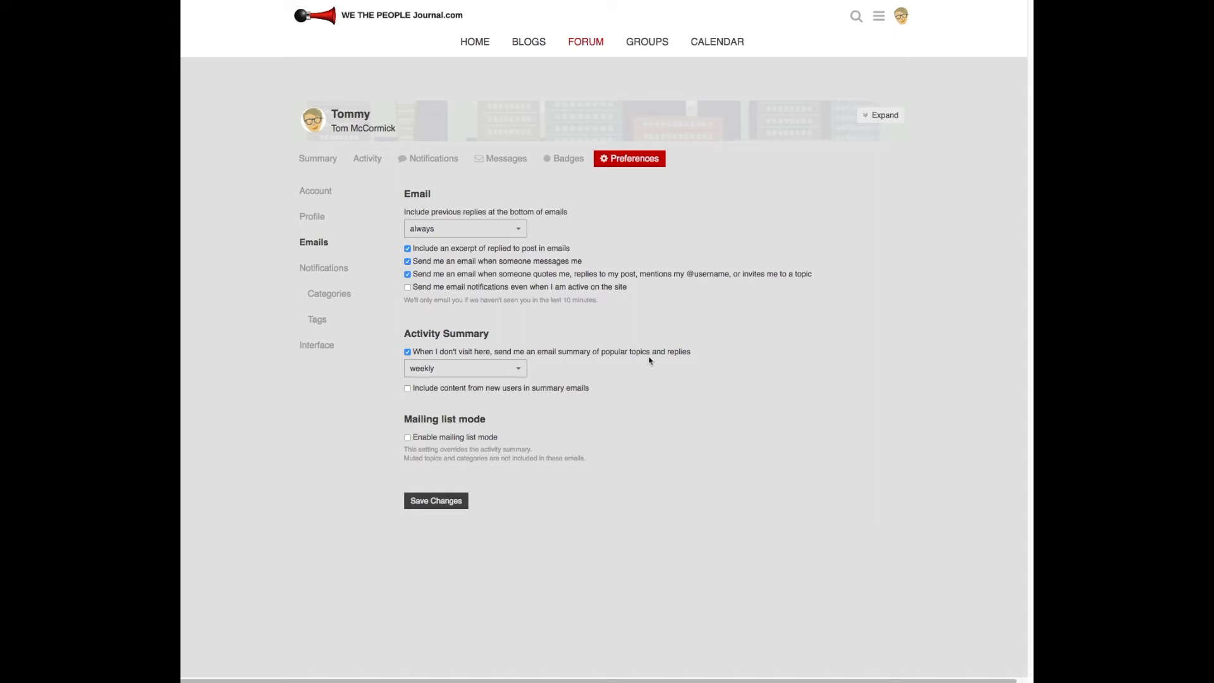
pyautogui.click(519, 369)
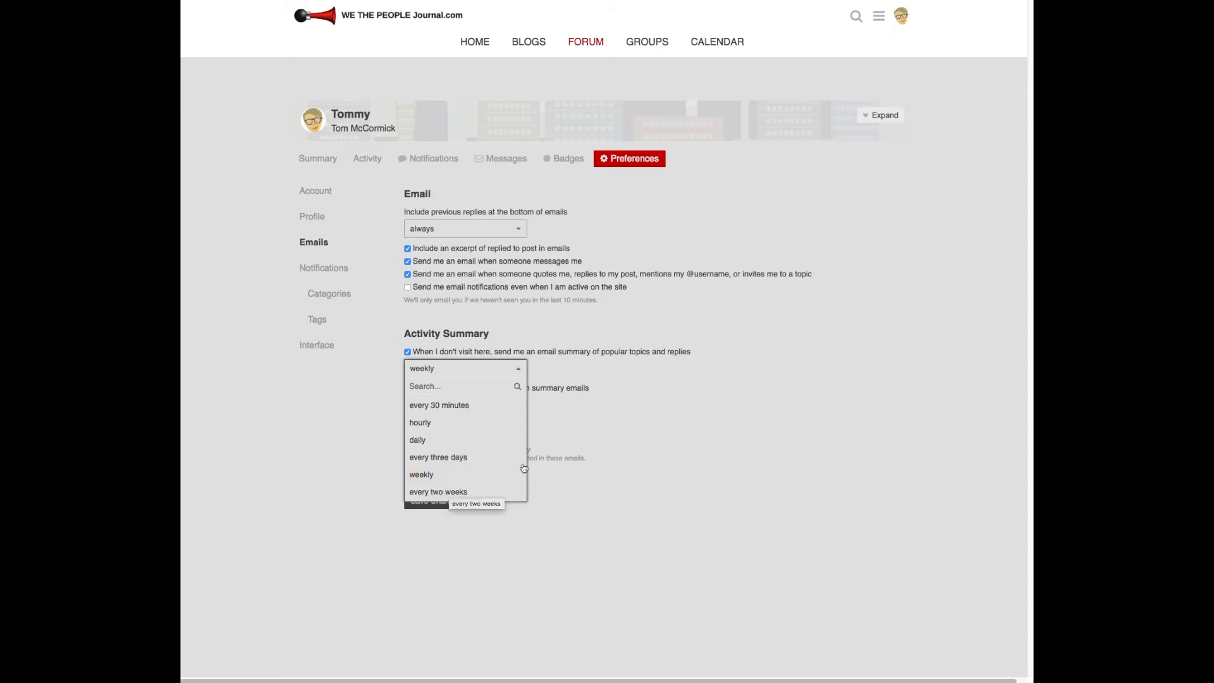
pyautogui.click(663, 416)
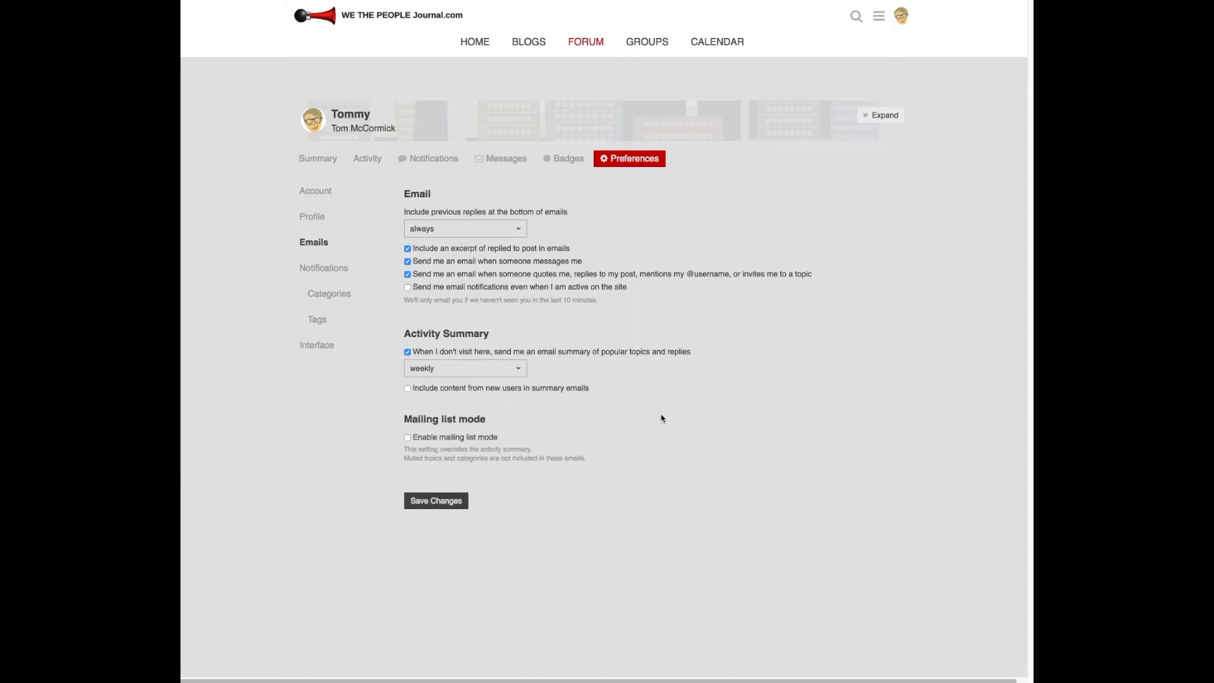
pyautogui.click(408, 353)
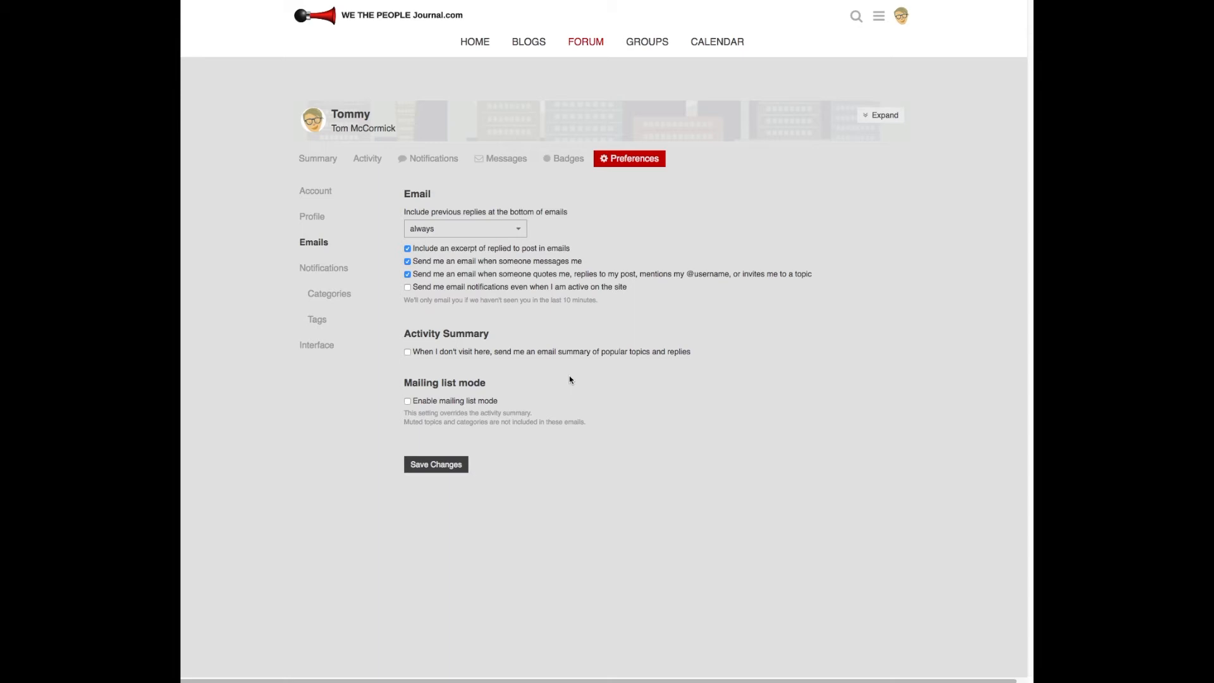
pyautogui.click(407, 351)
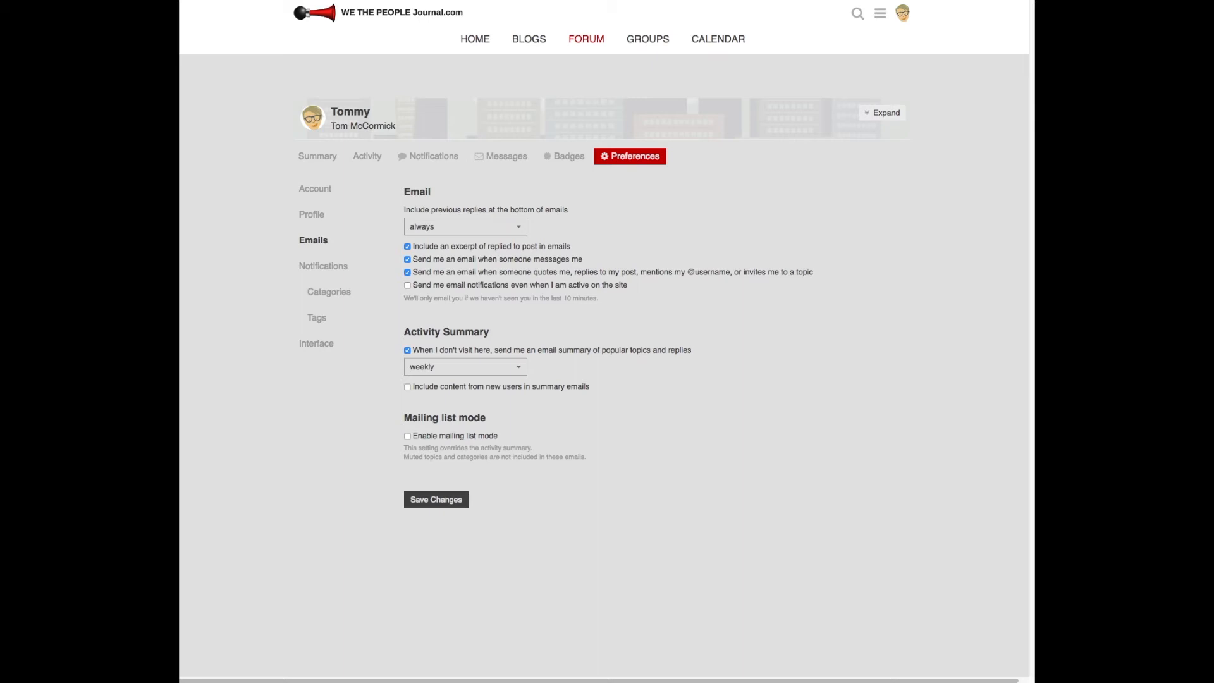
# - Enable mailing list mode and open its options for which new posts are emailed
pyautogui.click(407, 436)
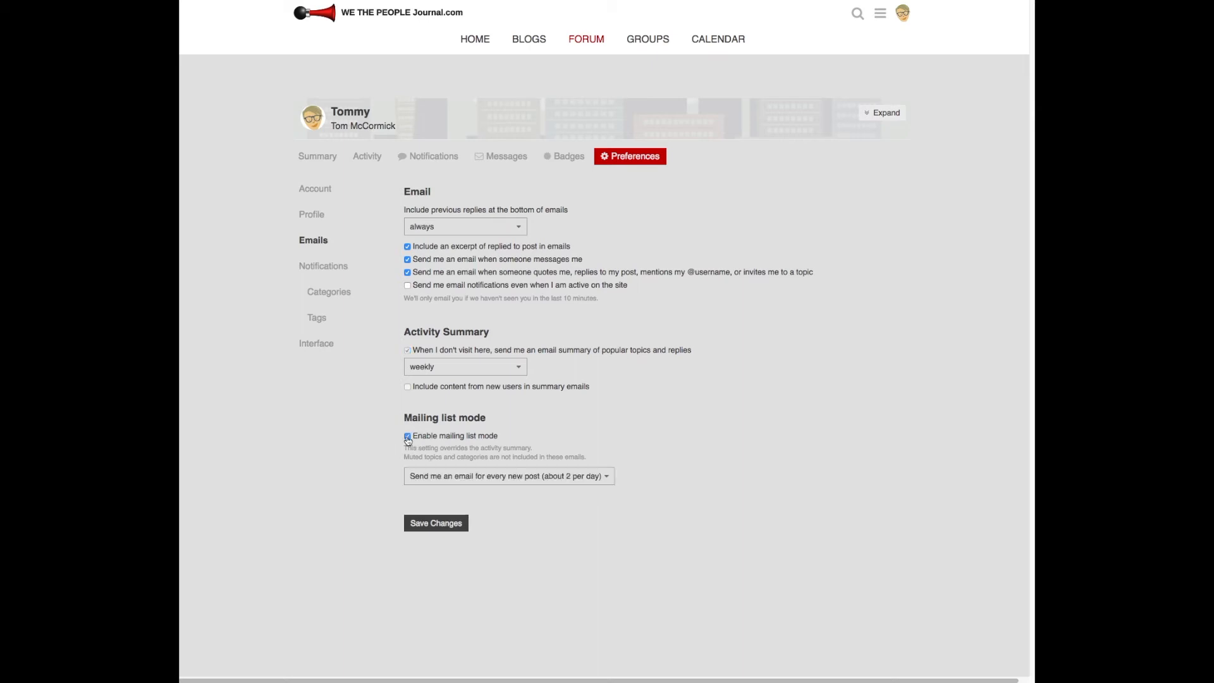
pyautogui.click(608, 478)
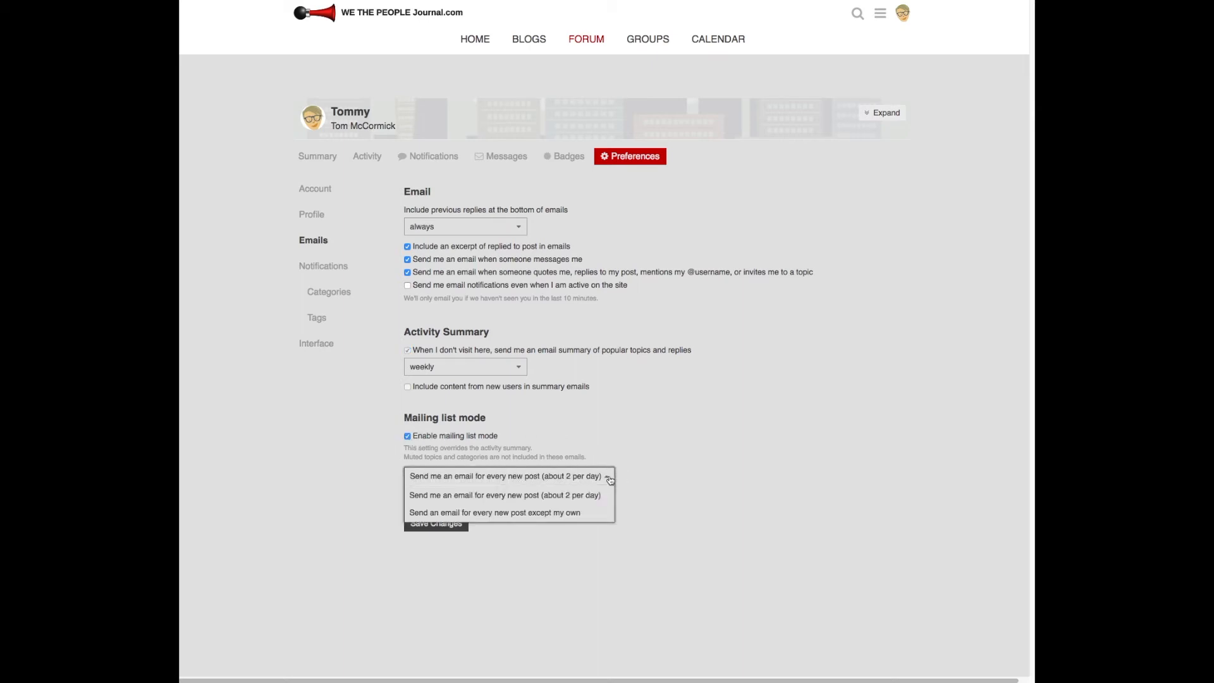